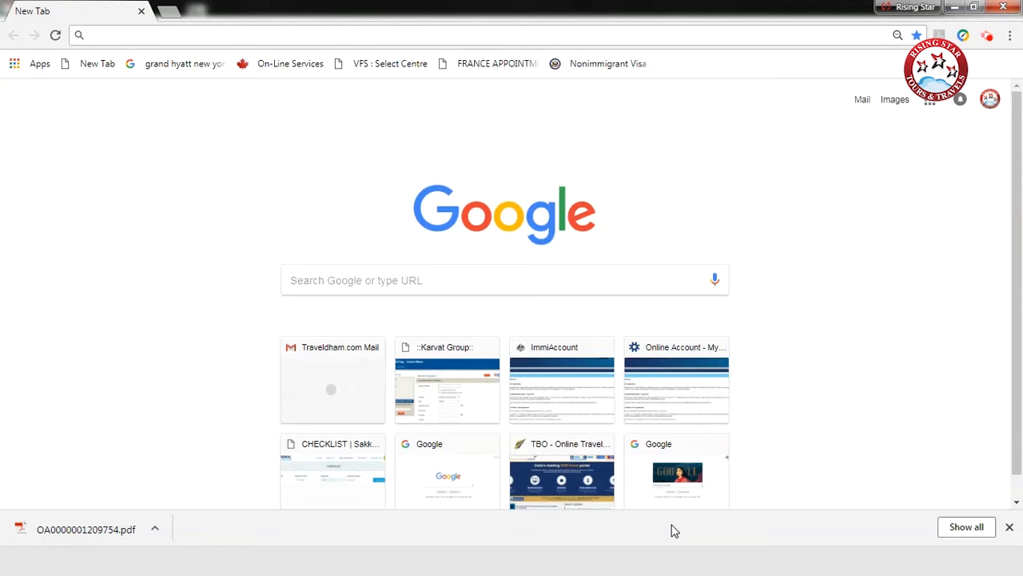
Step: Search Google for "vfs ireland" and open the "Ireland Visa Information In India - Home Page" result
click(372, 285)
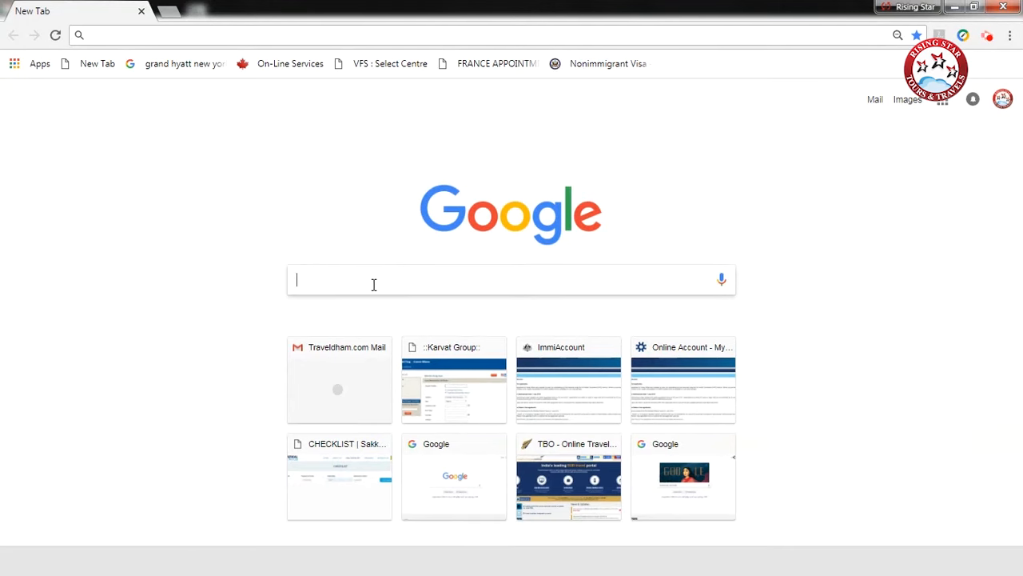
text(vfs ireland)
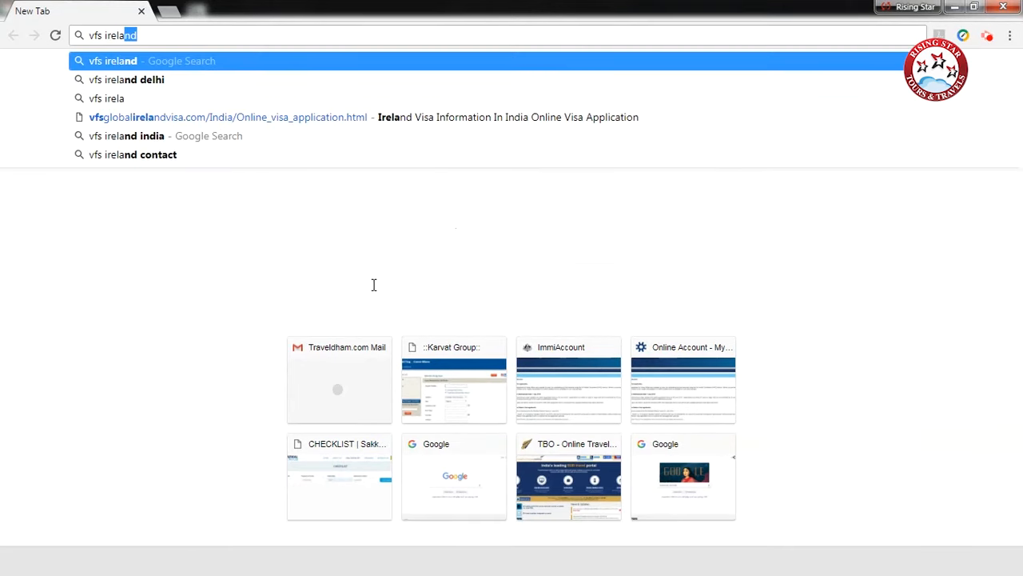
key(Return)
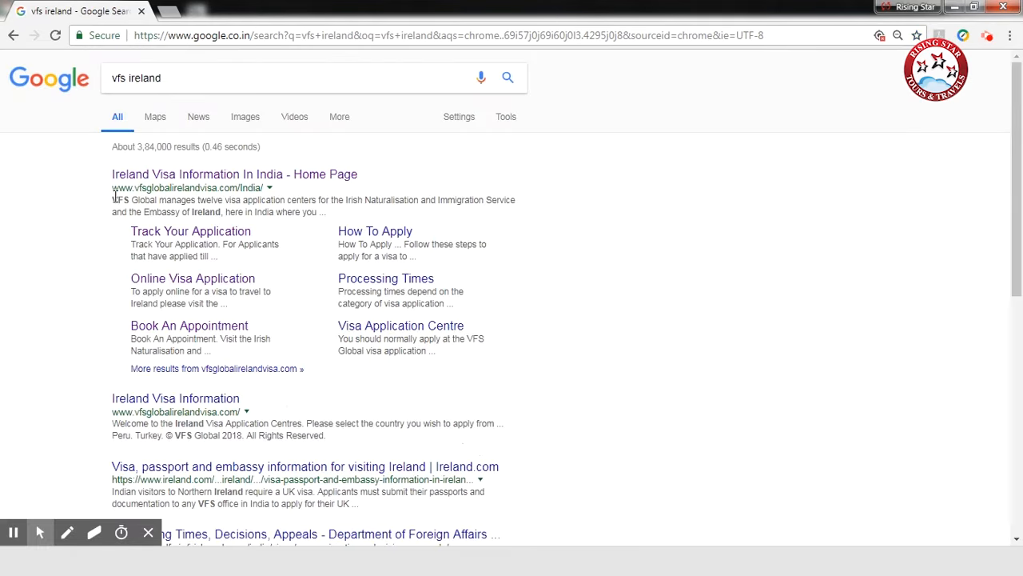
click(241, 177)
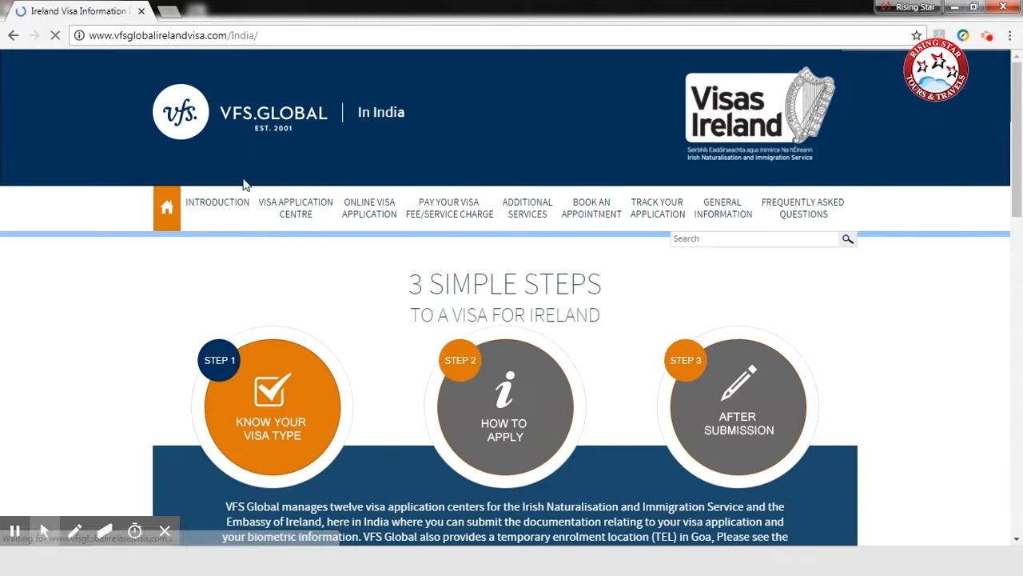
Step: Open the site's Online Visa Application page and follow its link to the Irish Naturalisation and Immigration Service
click(369, 205)
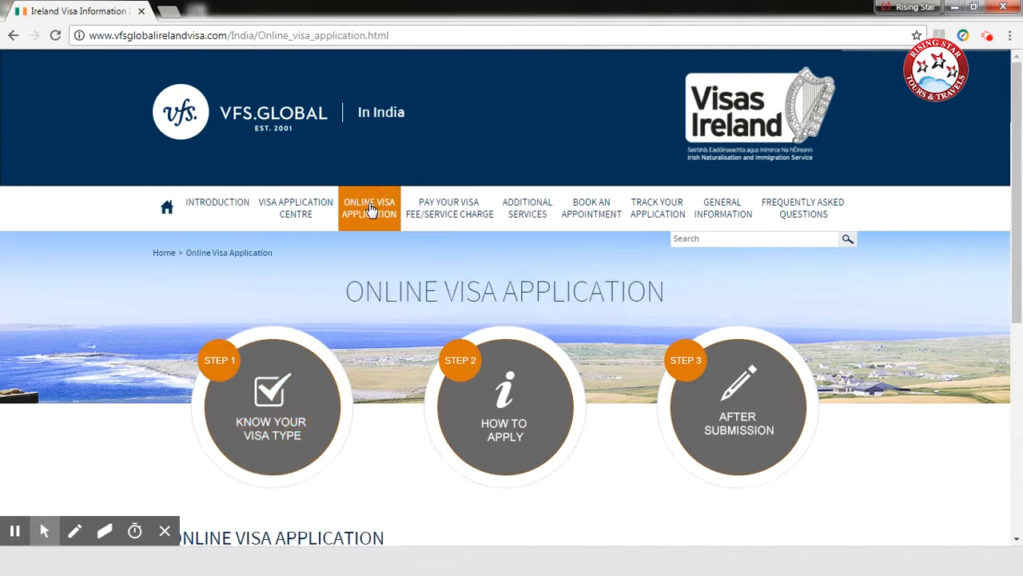
scroll(214, 197, down, 5)
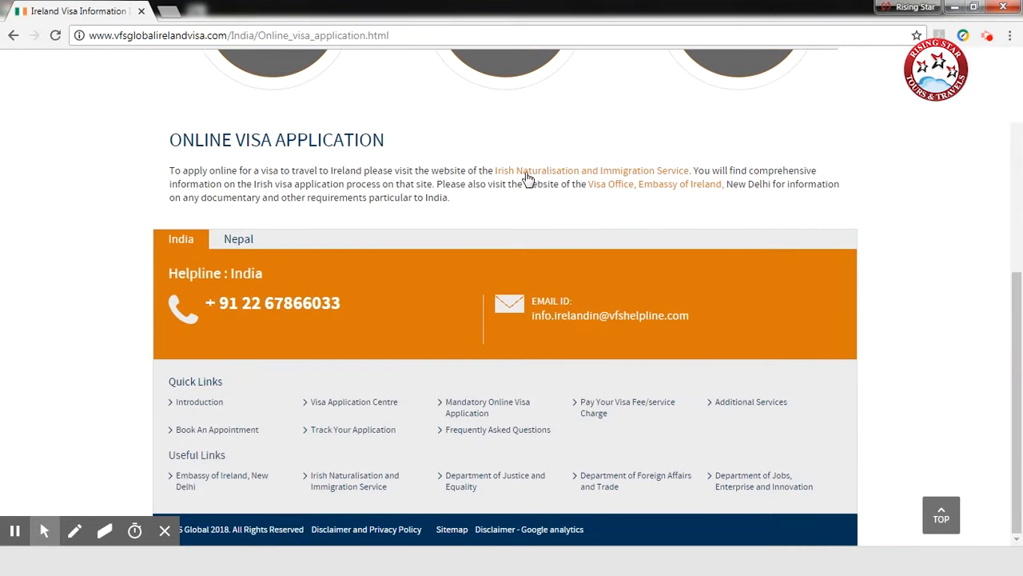
click(630, 171)
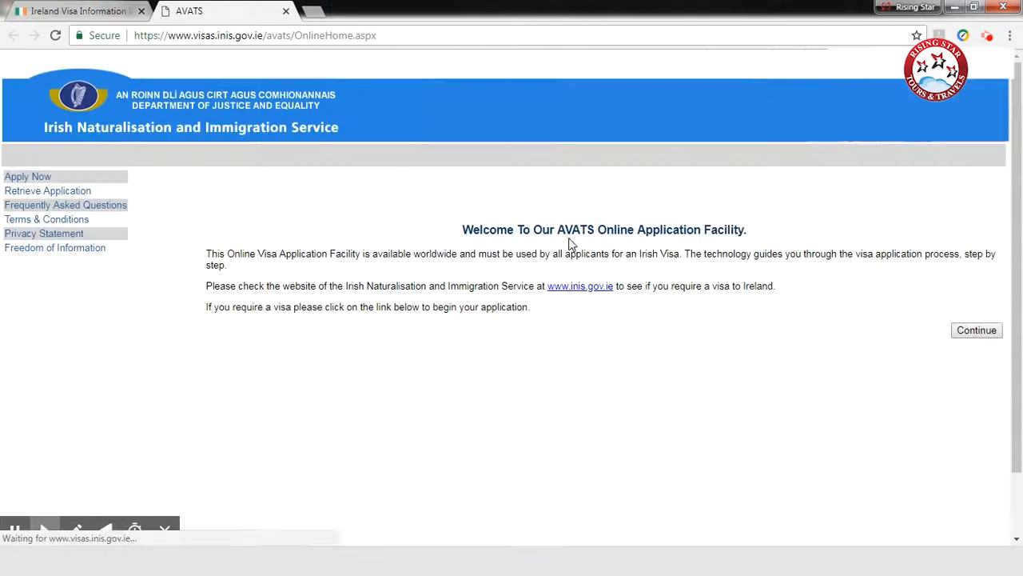
Step: Continue past the AVATS welcome page, confirm having read the guidance information, and open the online application form
click(967, 332)
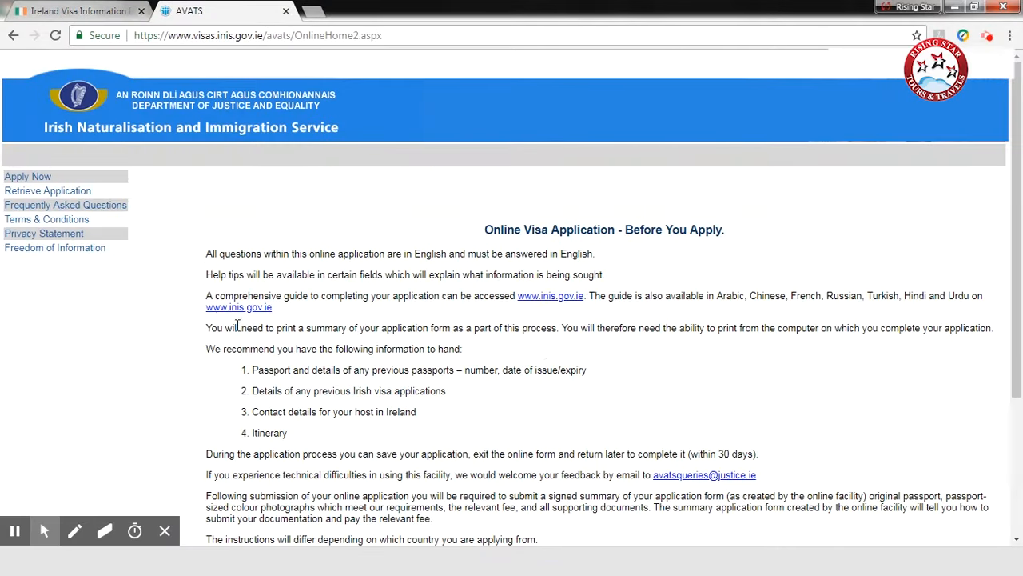
scroll(302, 255, down, 2)
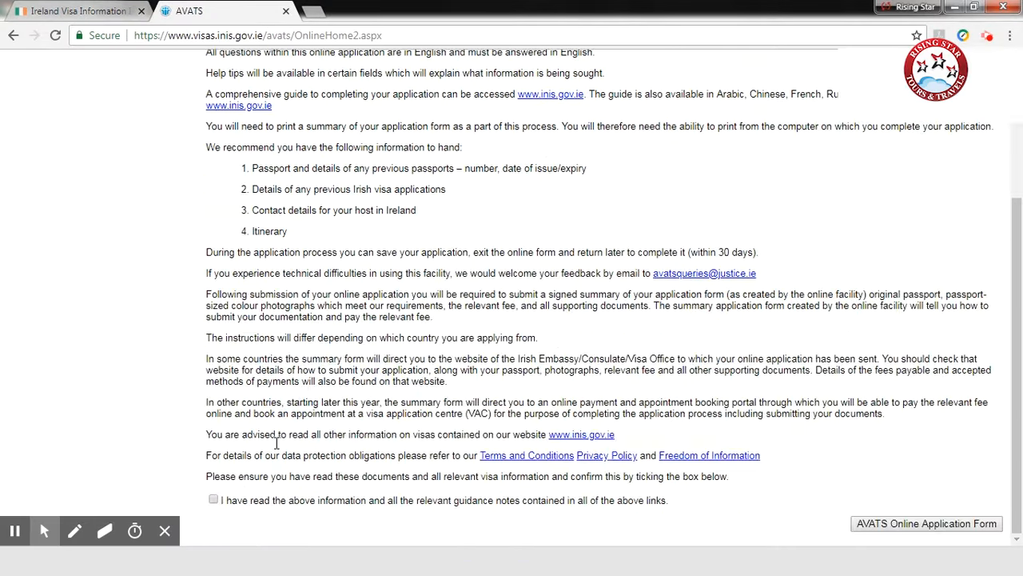
click(213, 500)
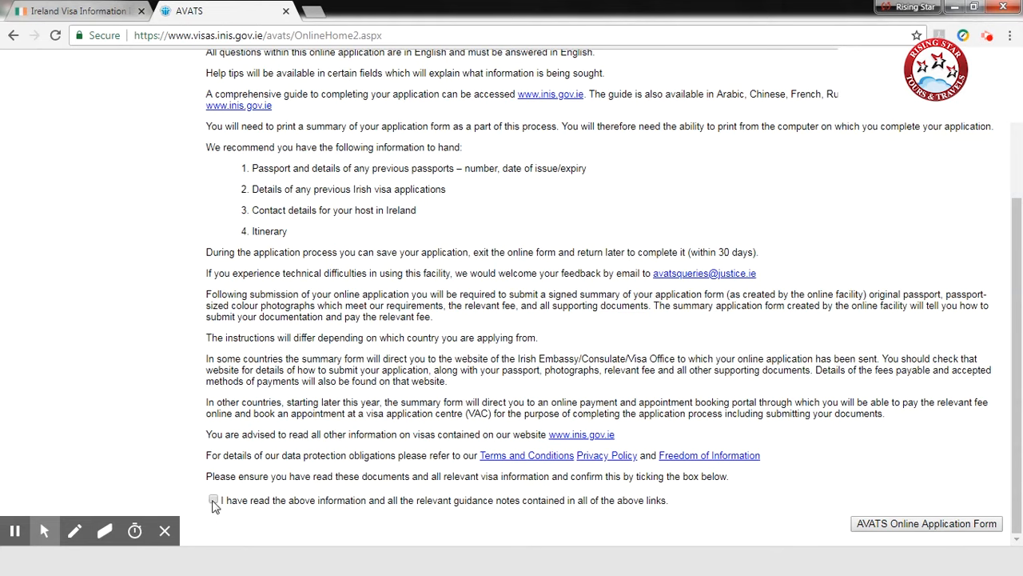
click(919, 529)
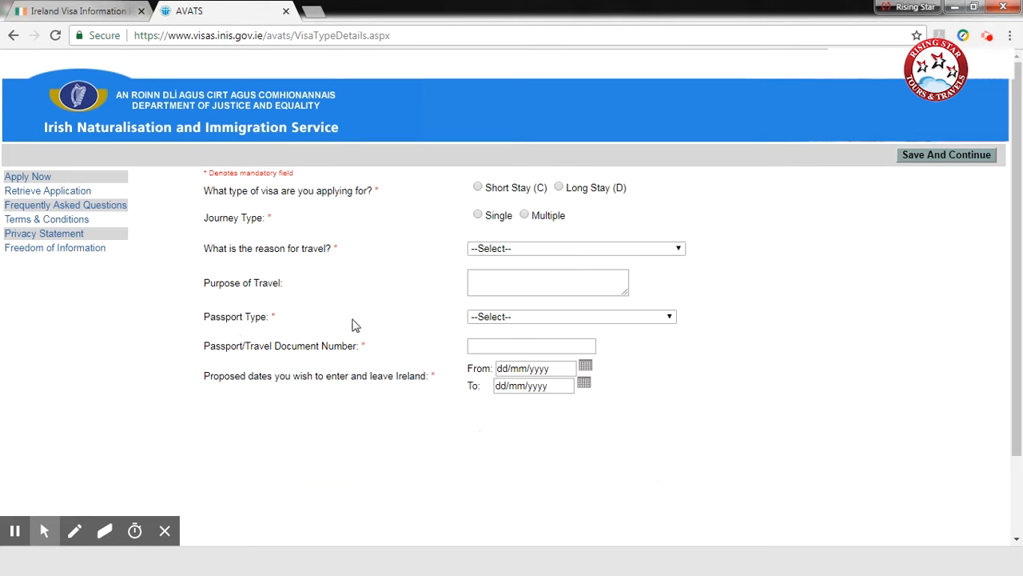
Step: Request a Short Stay (C), Single journey visa with Visit Tourist as the reason and TOURISM as the purpose of travel
click(478, 187)
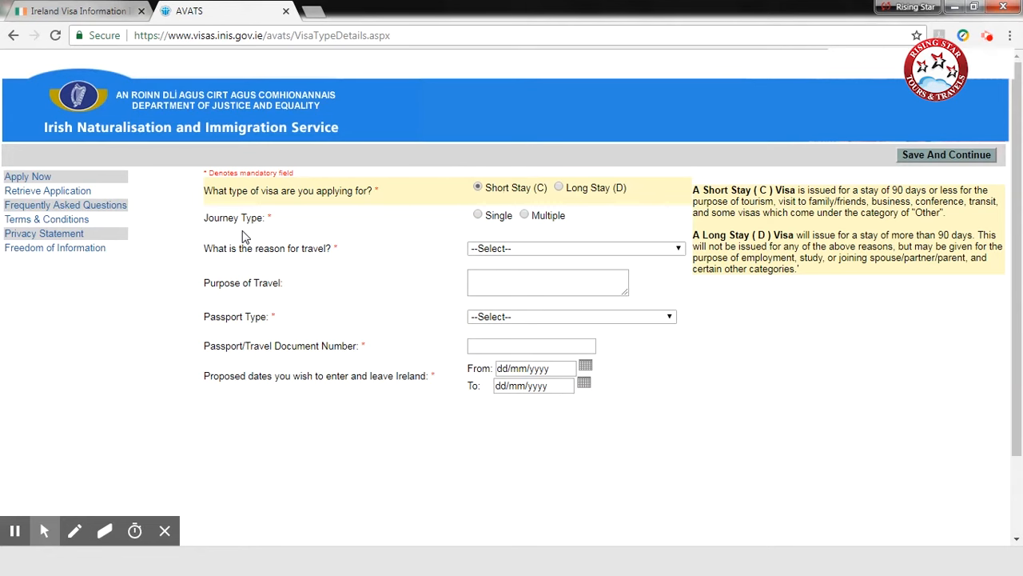
click(479, 215)
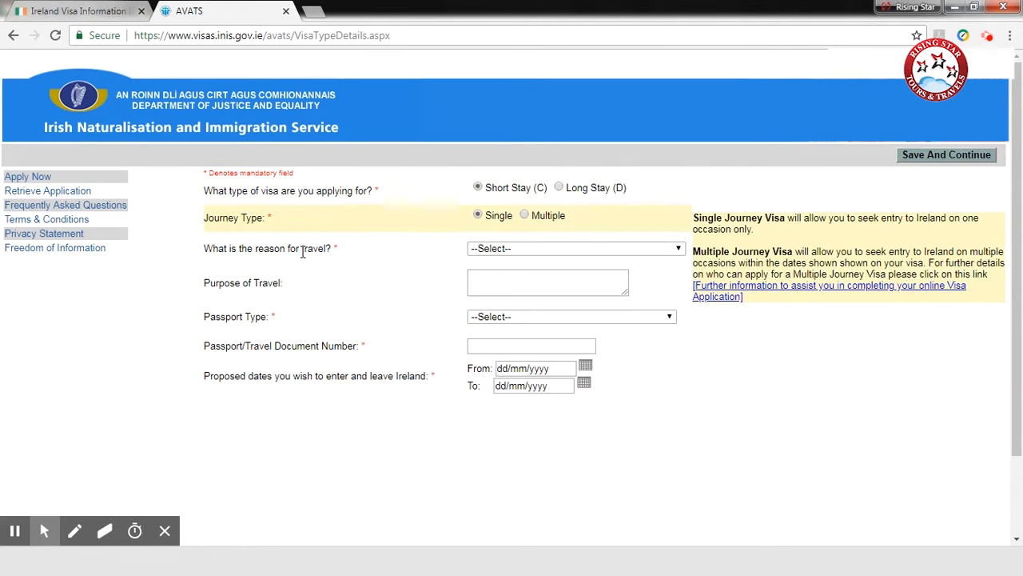
click(538, 248)
scroll(512, 499, down, 1)
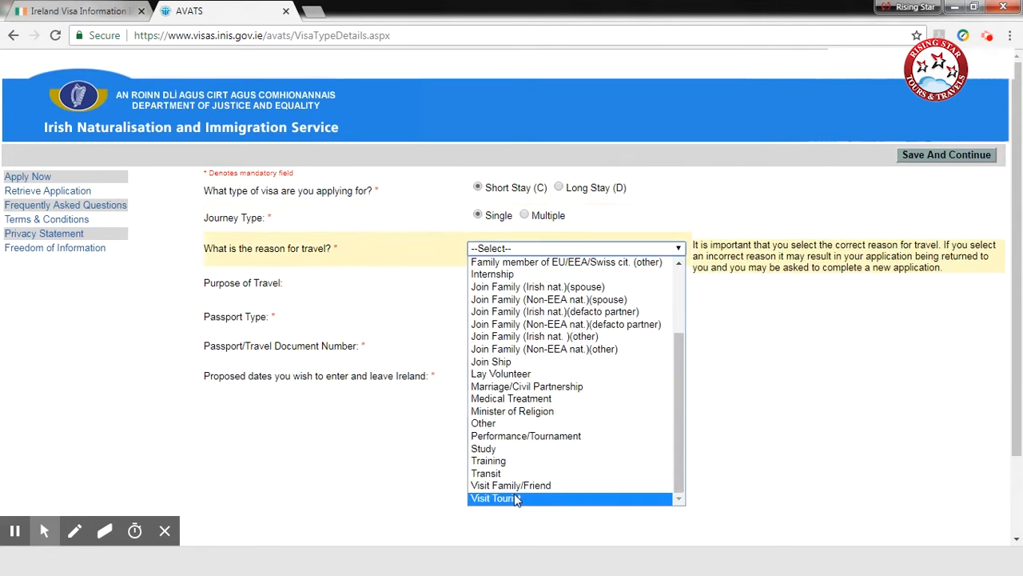
click(512, 498)
click(511, 279)
text(TOURISM)
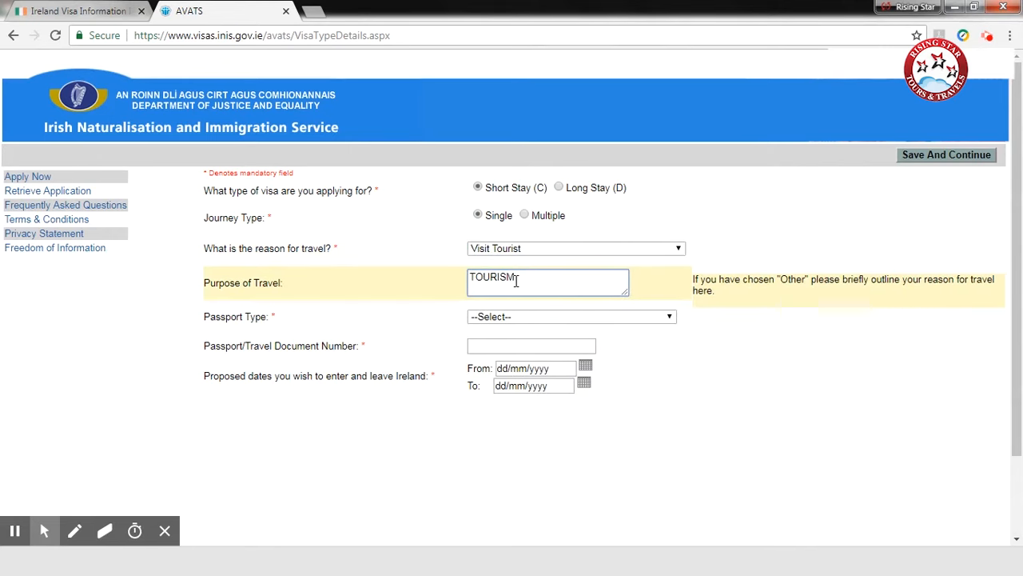
Step: Choose National Passport as the passport type and enter the passport number
click(488, 322)
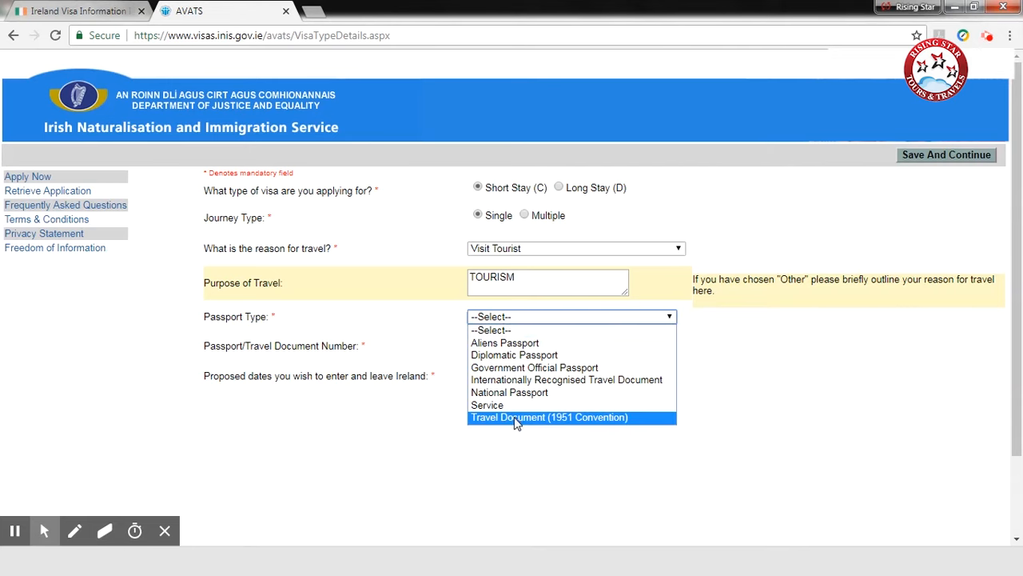
click(518, 392)
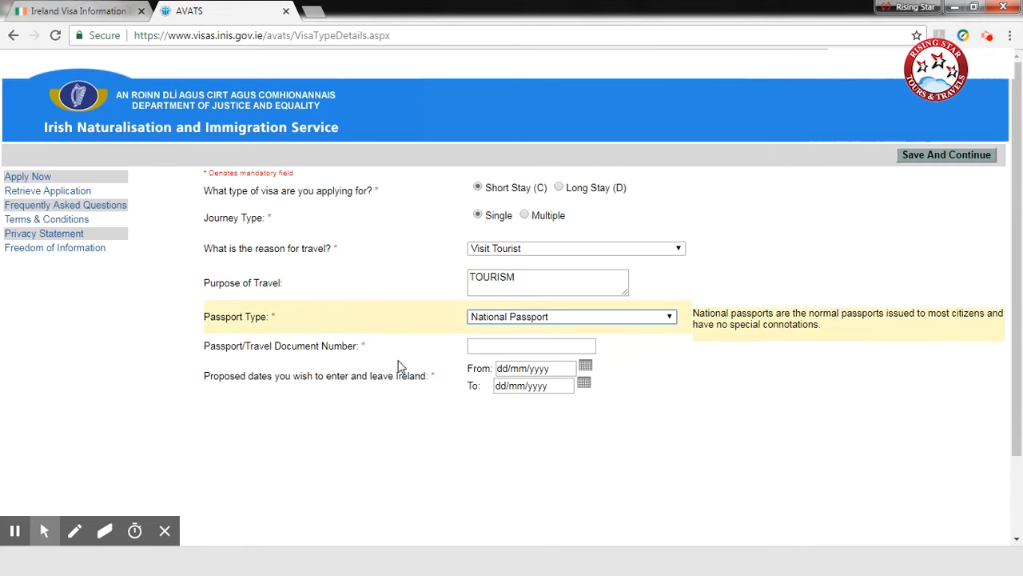
click(495, 348)
text(A1234567)
Step: Set the proposed Ireland travel dates from 10/08/2018 to 20/08/2018, then save and continue the application
key(Tab)
text(1)
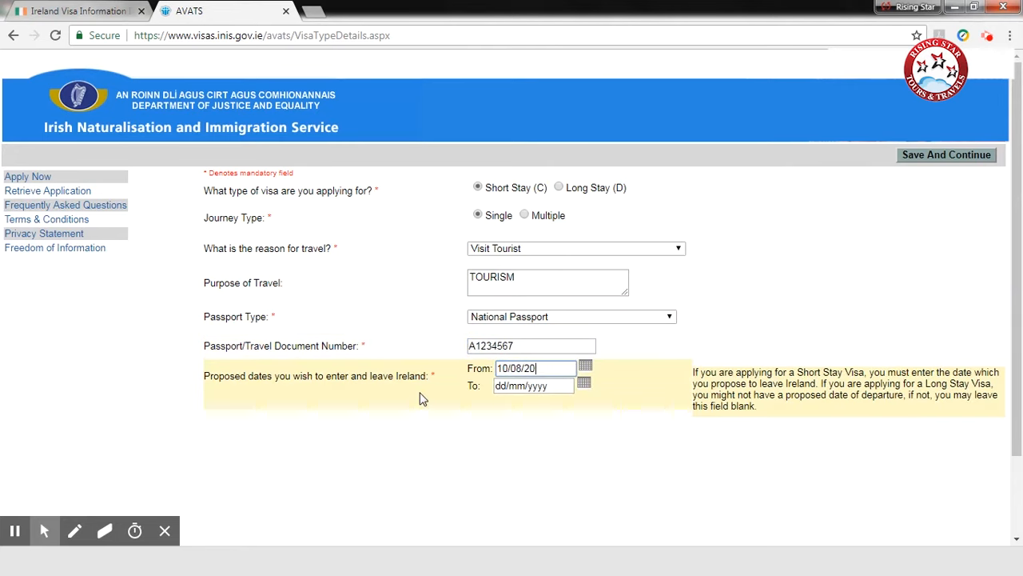
click(555, 386)
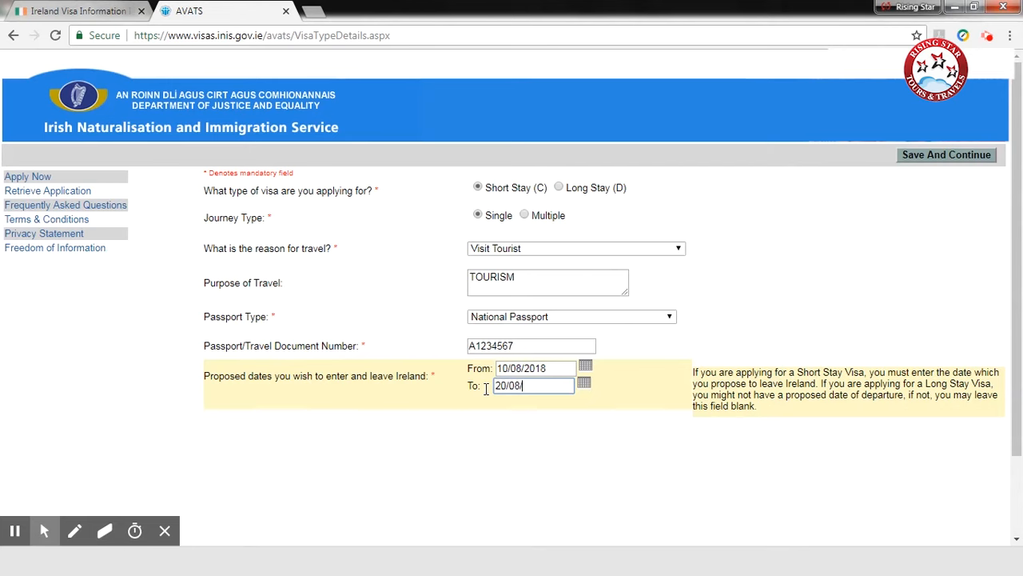
click(482, 489)
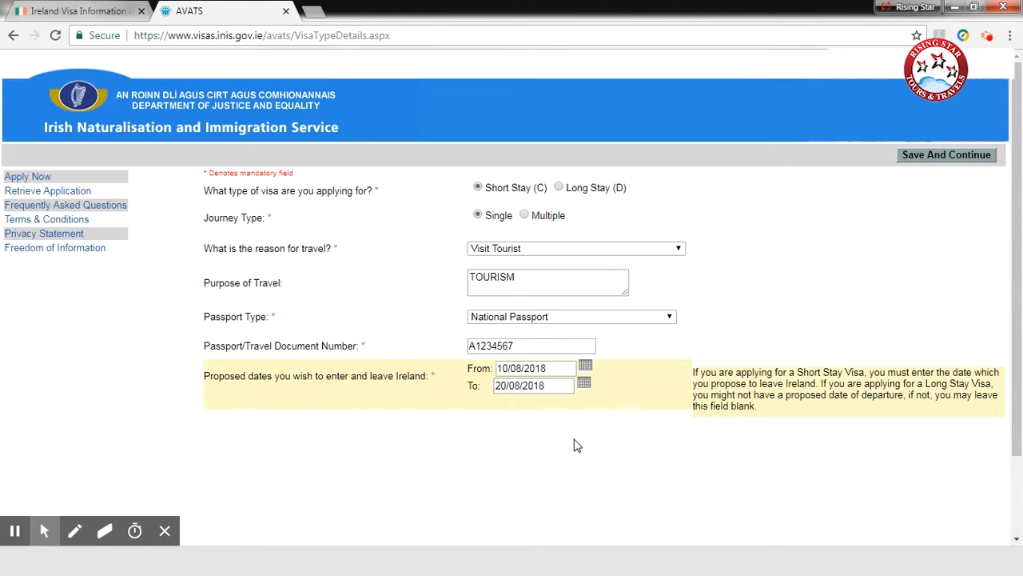
scroll(719, 479, down, 2)
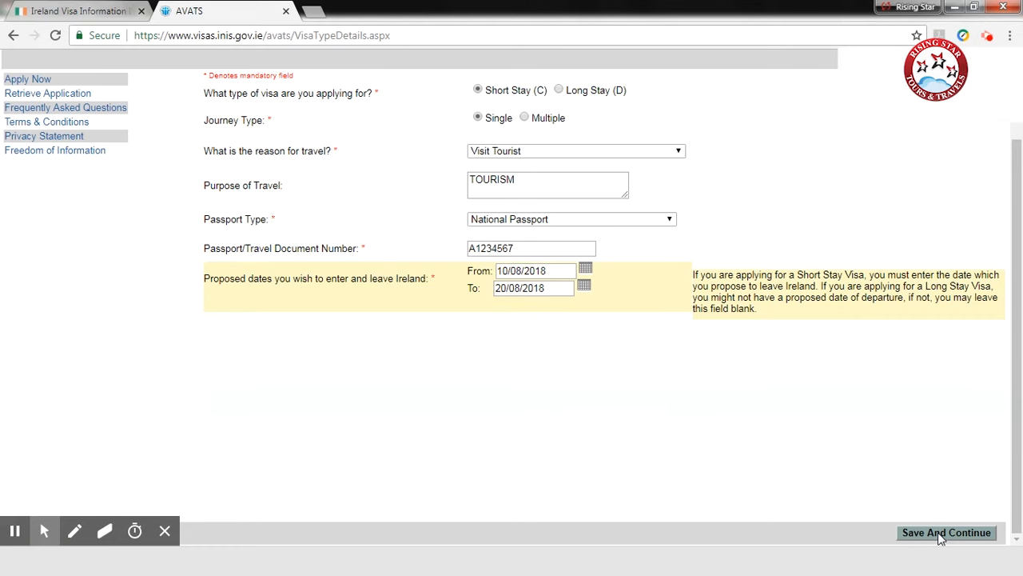
click(943, 533)
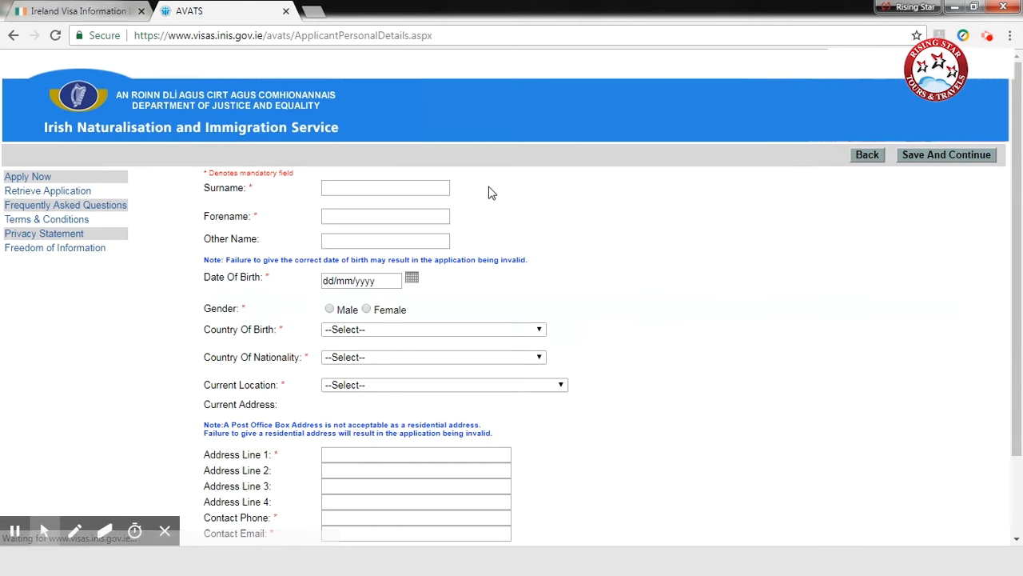
Step: Enter the applicant's surname and forename in the personal details
click(353, 187)
text(SURN)
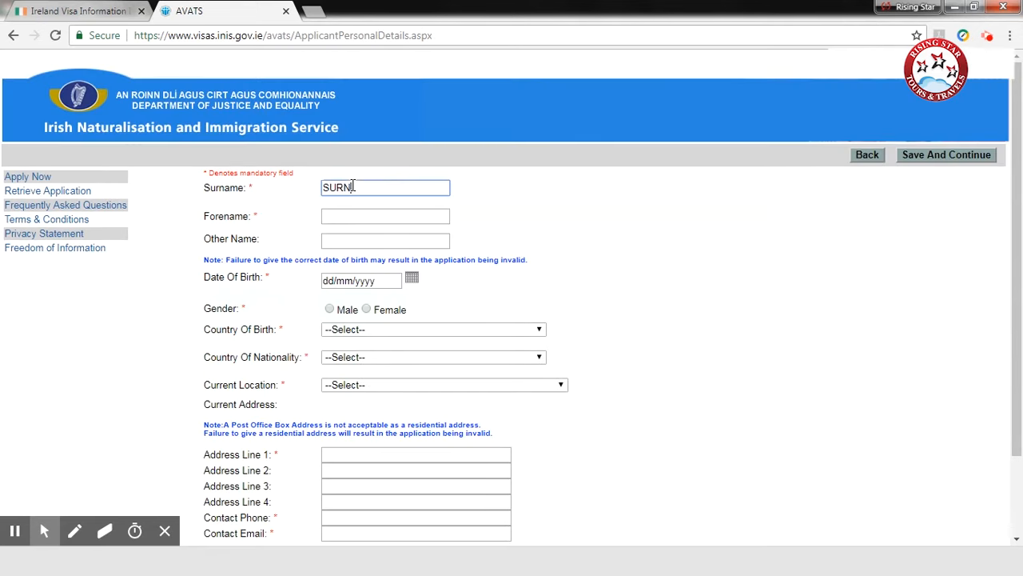
text(AME)
key(Tab)
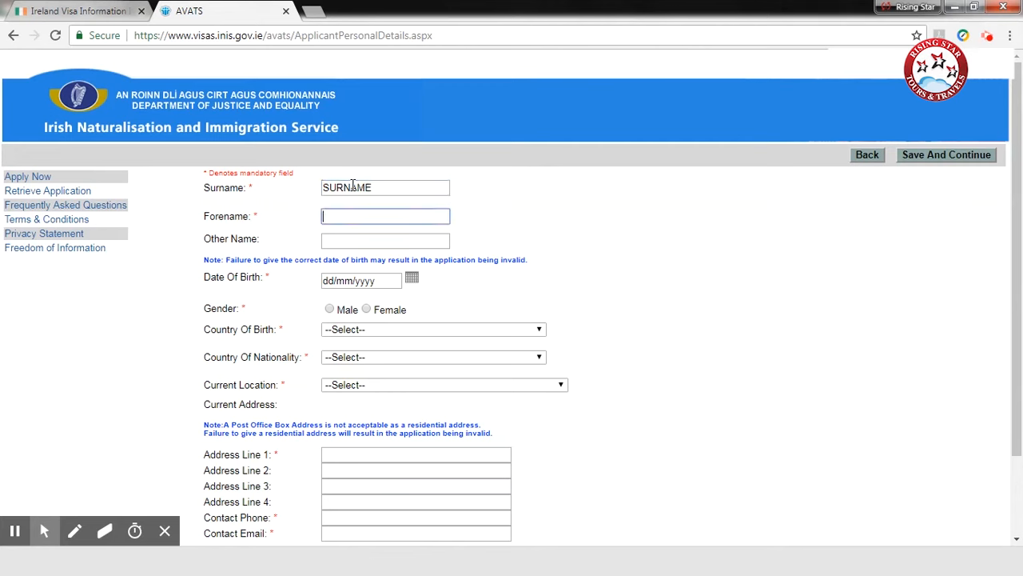
click(346, 240)
click(352, 216)
text(GIVENNAME)
Step: Enter the applicant's date of birth and set the gender to Male
click(352, 279)
text(26/06/1993)
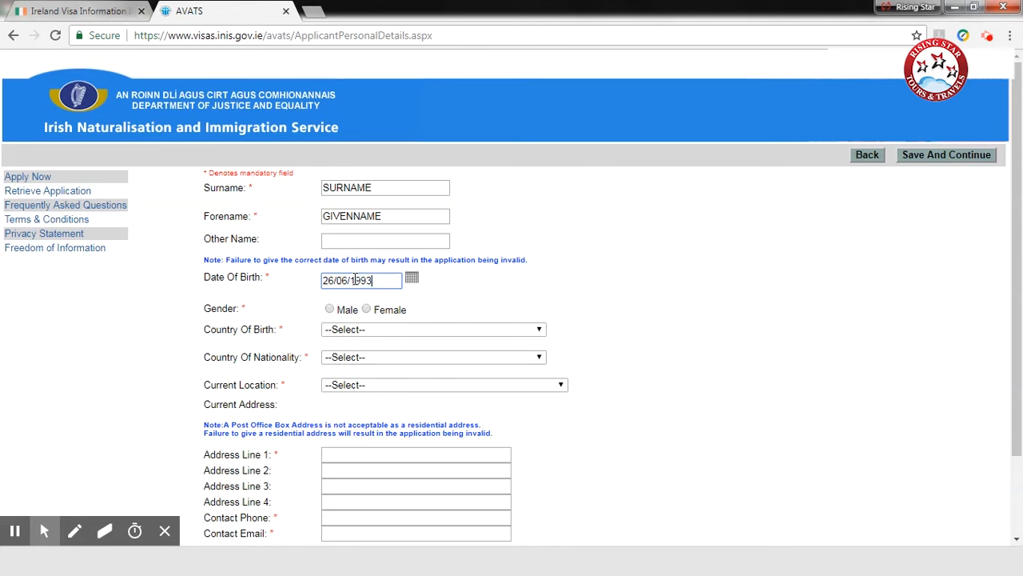
click(330, 309)
Step: Set the country of birth, country of nationality and current location all to India
click(359, 330)
text(india)
key(Return)
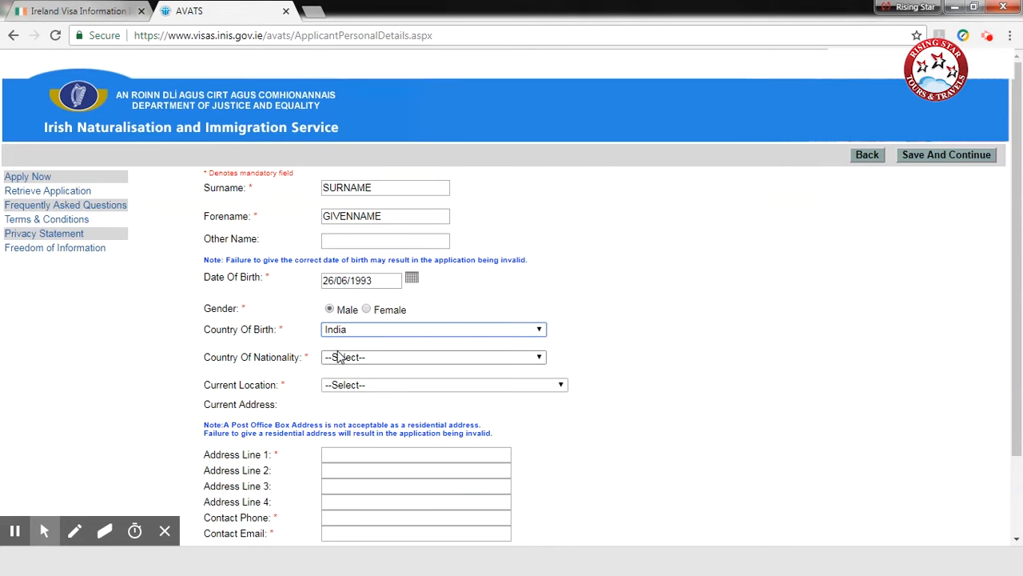
click(348, 359)
text(india)
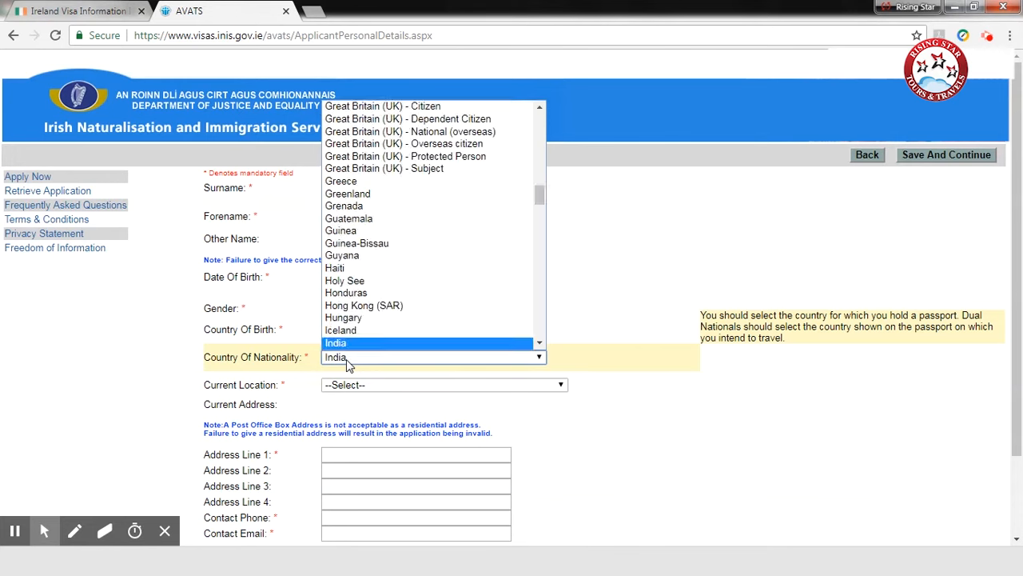
key(Return)
click(360, 386)
text(india)
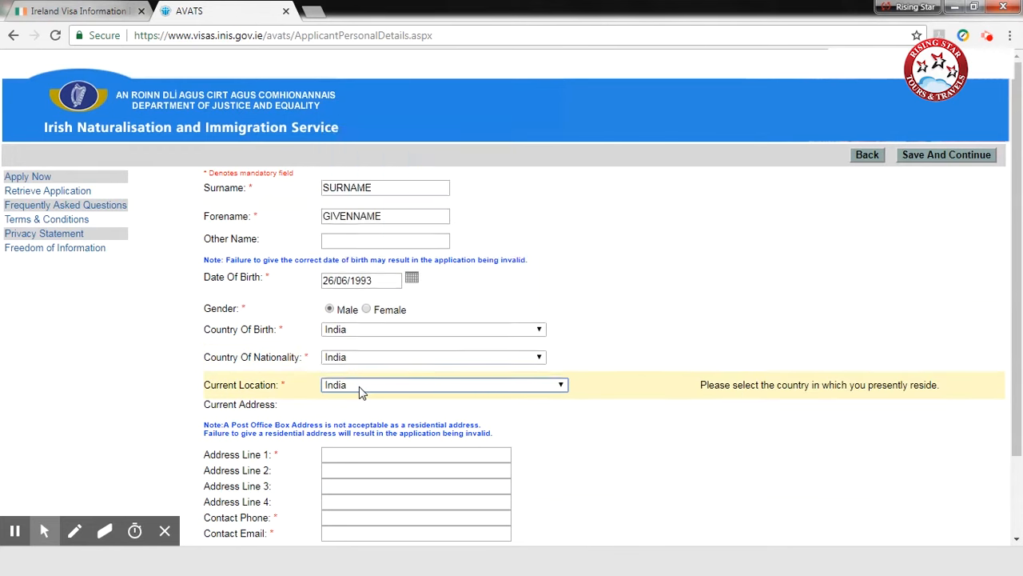
key(Return)
Step: Fill in the first line of the applicant's current address and the contact phone number
scroll(359, 389, down, 1)
click(334, 357)
text(HOME ADD)
click(340, 426)
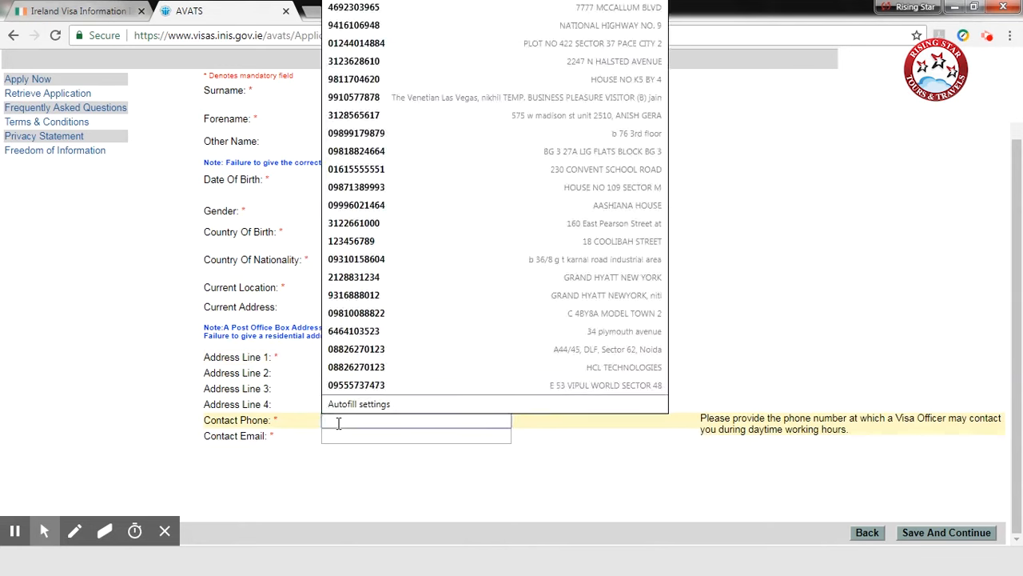
text(123456789)
Step: Enter the applicant's contact email, then save the personal details and continue
click(247, 441)
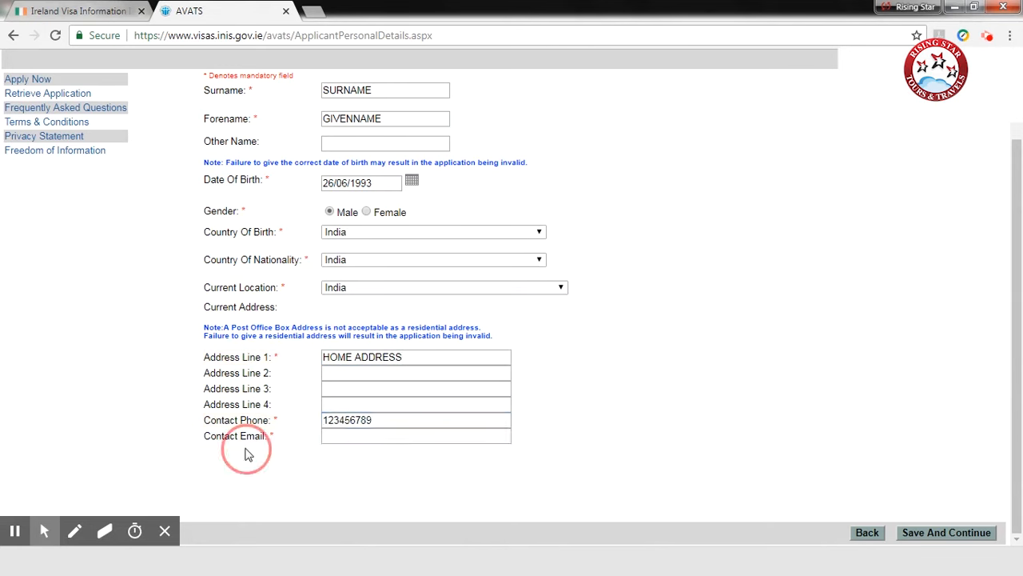
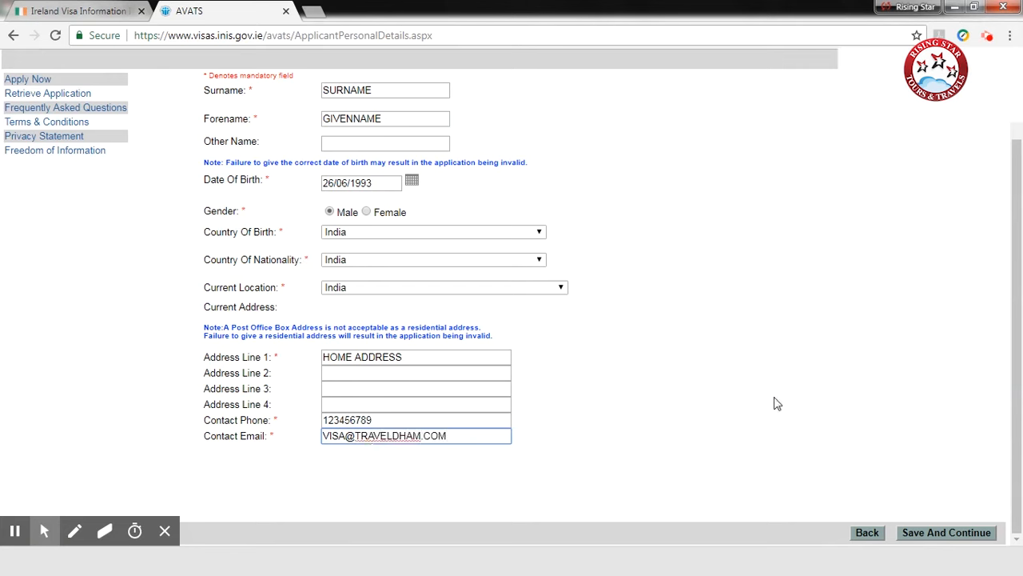
click(943, 533)
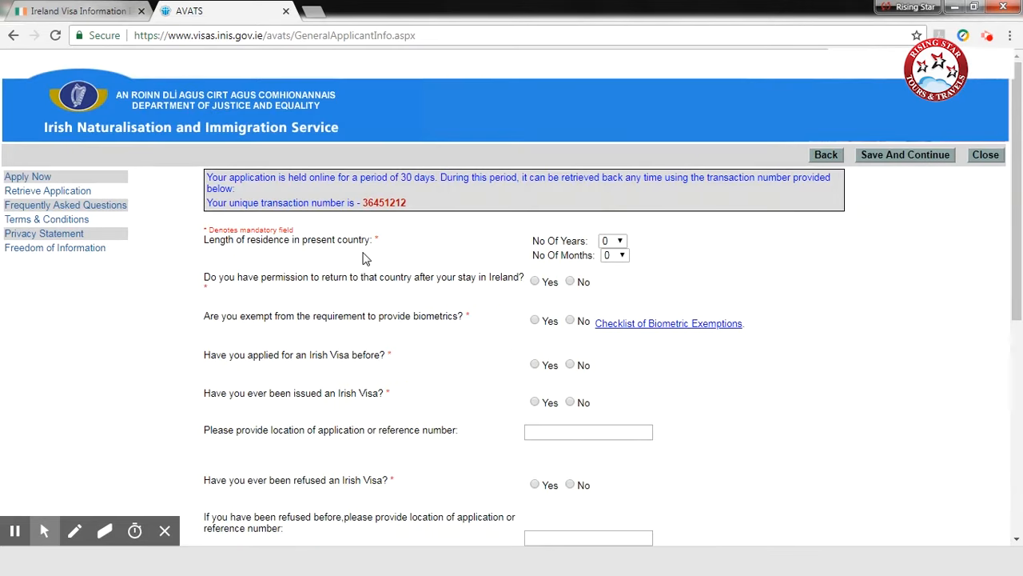
Step: Set the length of residence in the present country to 1 year
click(612, 242)
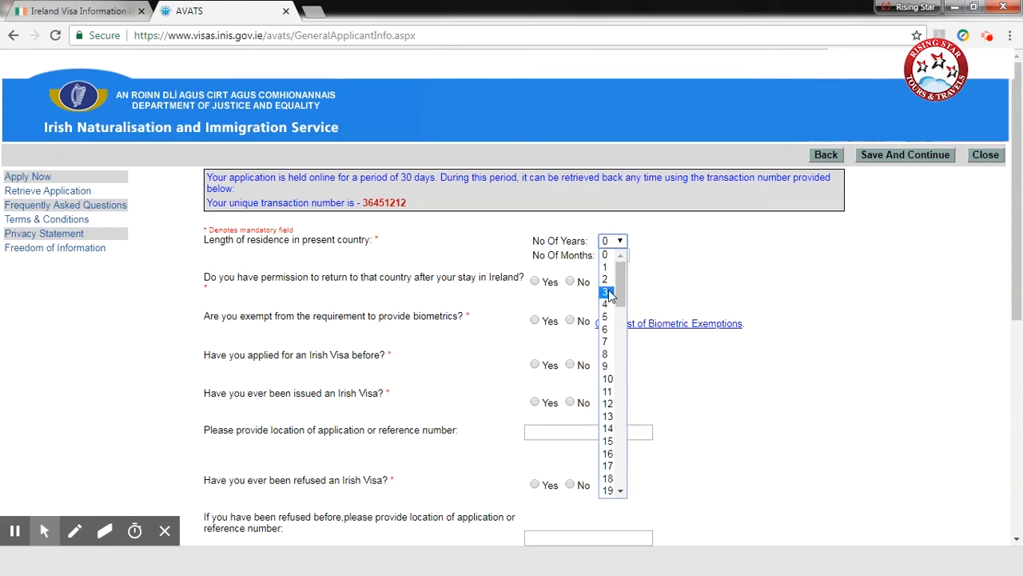
click(608, 380)
click(612, 241)
click(606, 267)
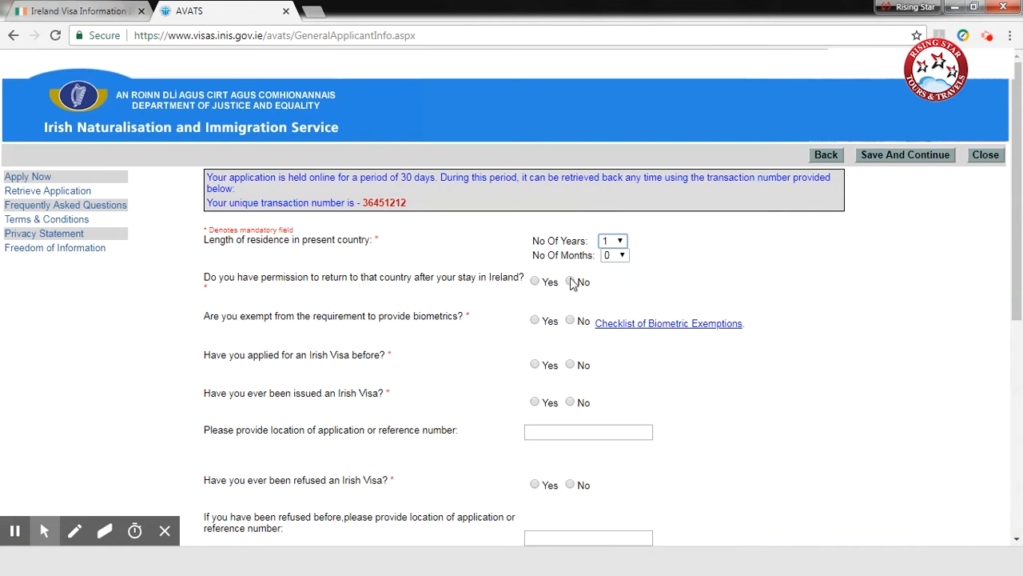
Step: Answer Yes to having permission to return after the stay and No to being exempt from providing biometrics
click(533, 288)
click(532, 285)
click(569, 321)
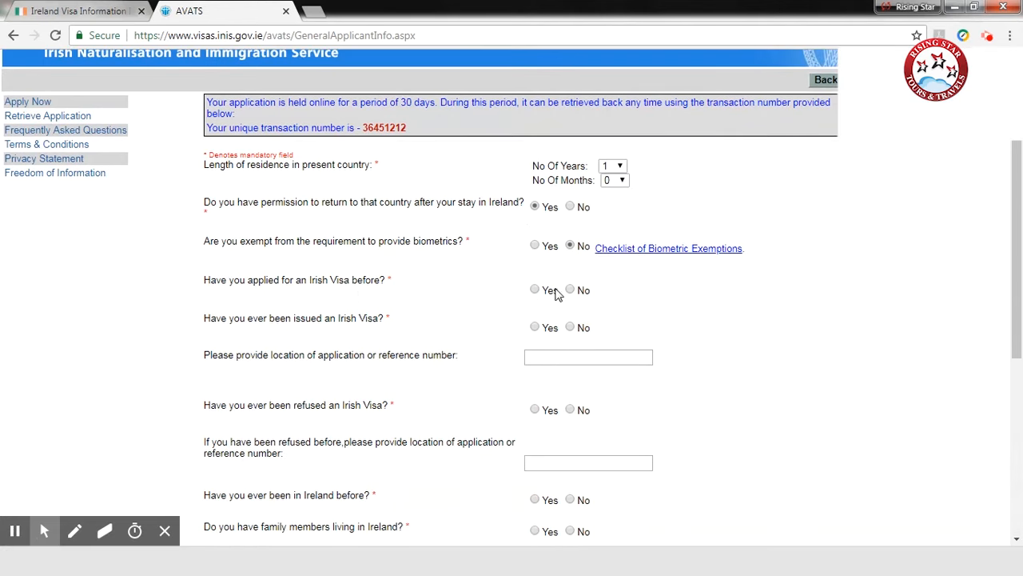
Step: Answer No to having applied for, been issued, and been refused an Irish visa
click(571, 291)
scroll(573, 359, down, 2)
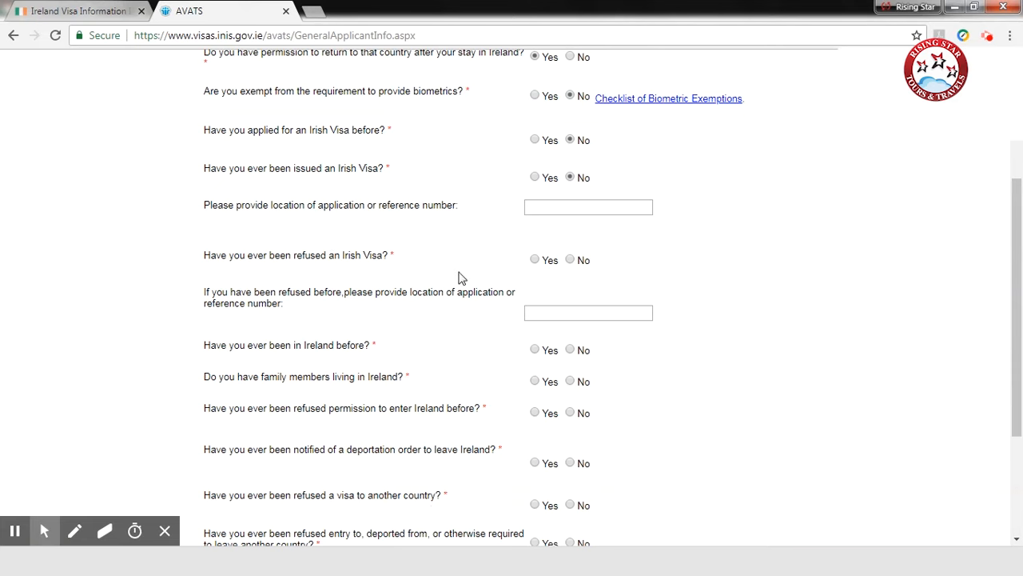
click(570, 259)
scroll(323, 332, down, 1)
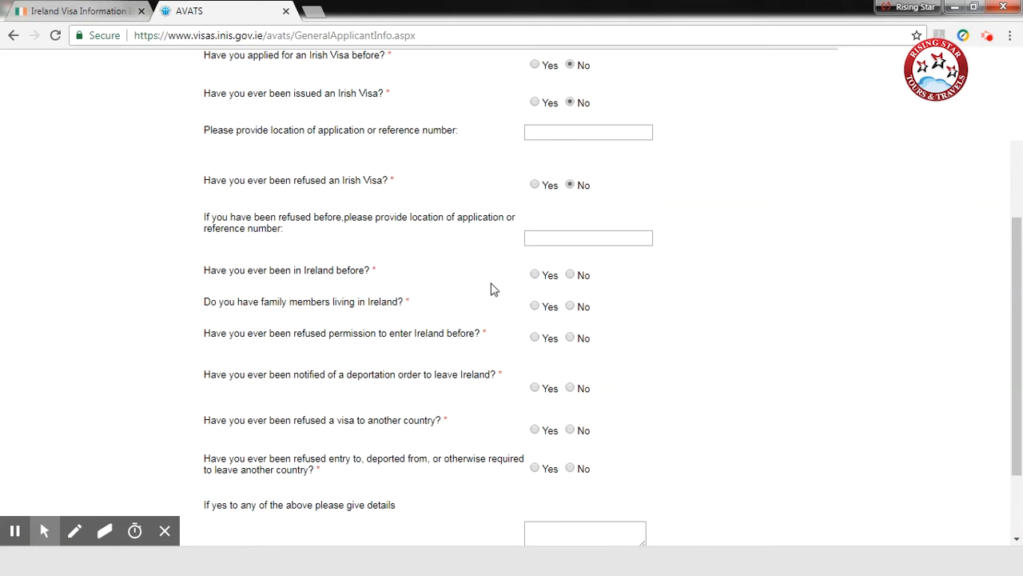
Step: Answer No to having been in Ireland, family living there, refused permission to enter Ireland, and a deportation order
click(570, 275)
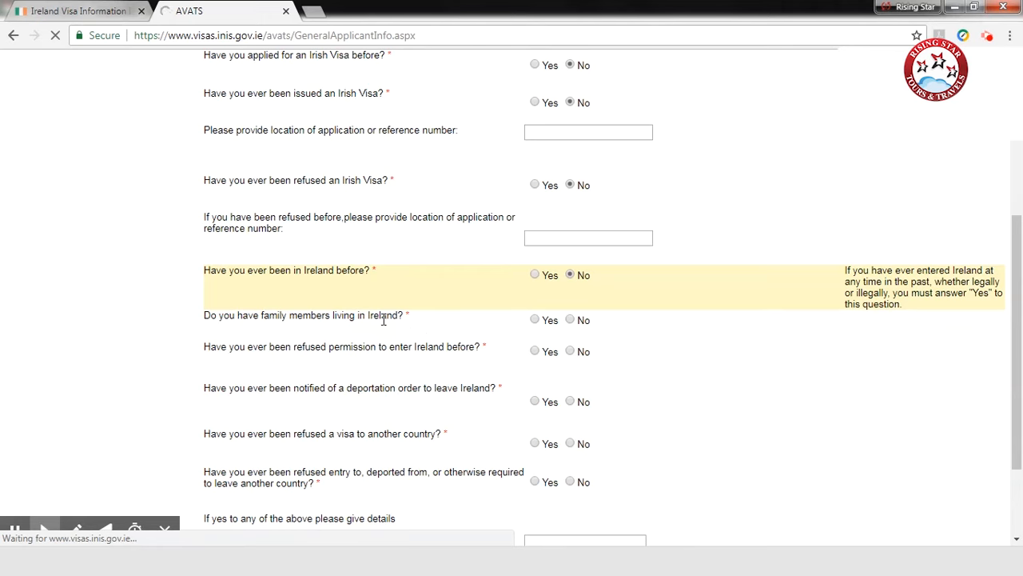
click(569, 319)
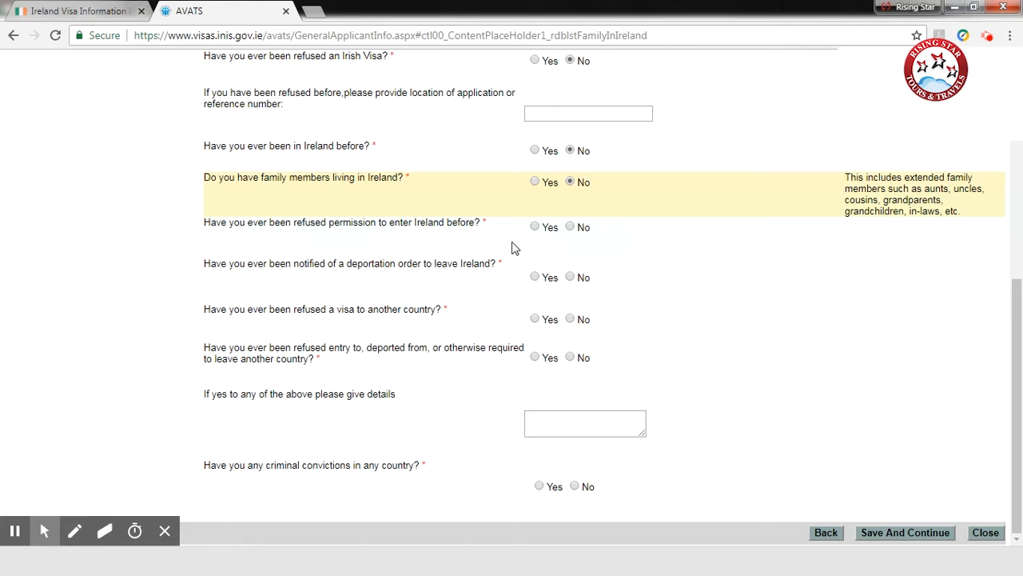
click(570, 227)
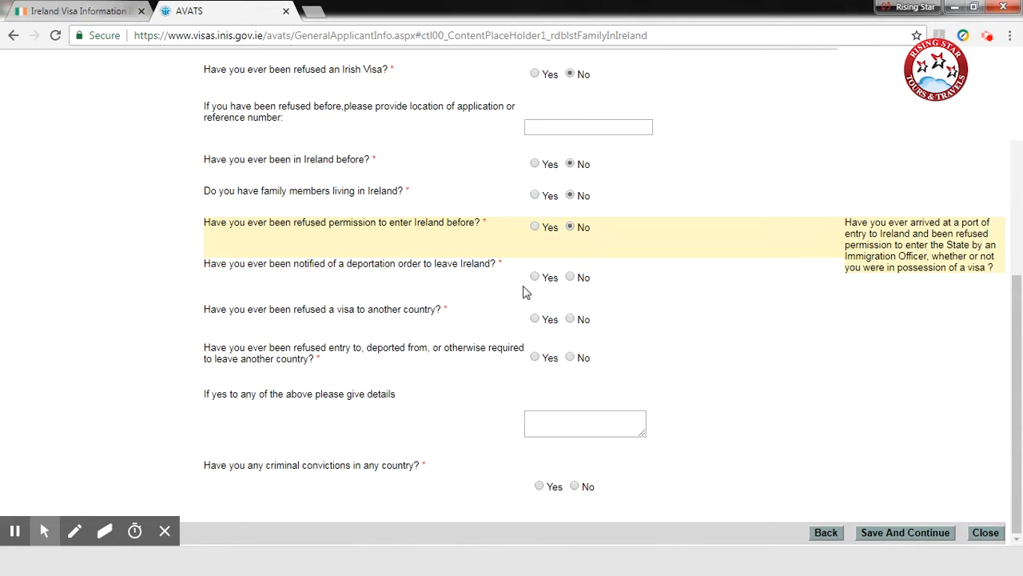
click(570, 277)
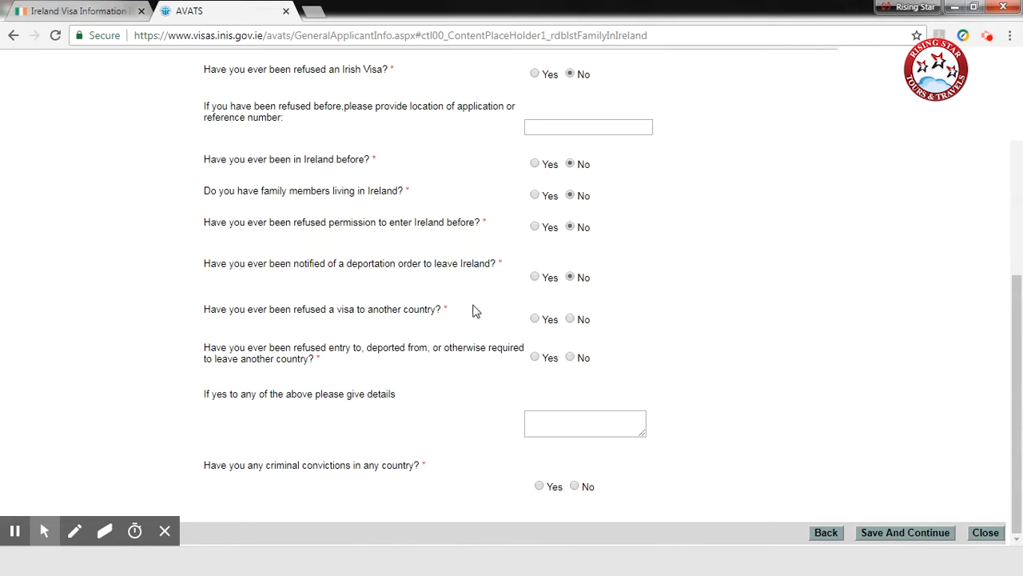
Step: Answer No to visa refusal, entry refusal or deportation by another country, and to criminal convictions, and save the general information
click(571, 319)
click(573, 359)
click(574, 486)
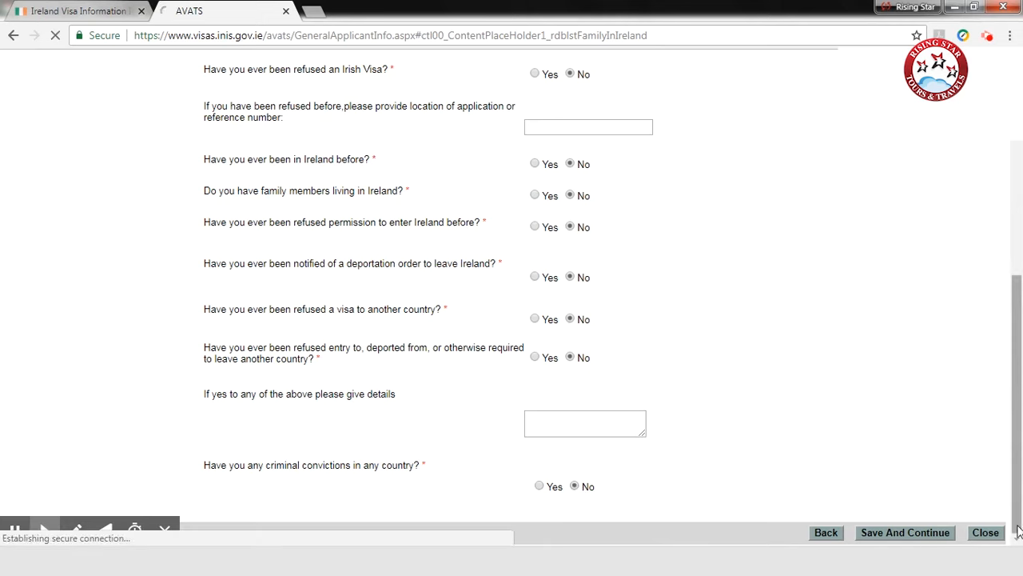
click(877, 533)
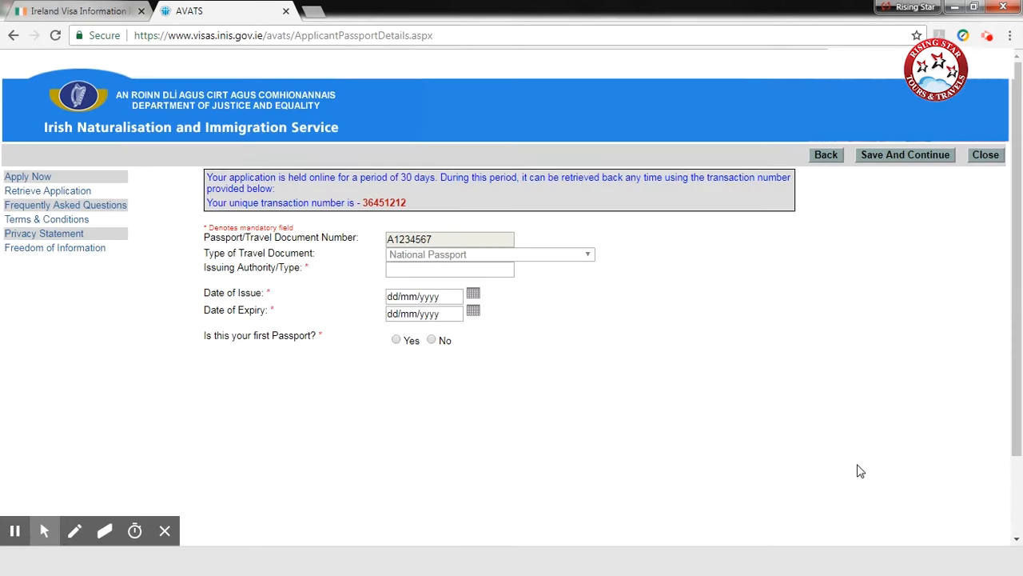
Step: Enter RPO DELHI as the passport's issuing authority, with issue date 10/08/2015 and expiry date 09/08/2025
click(412, 274)
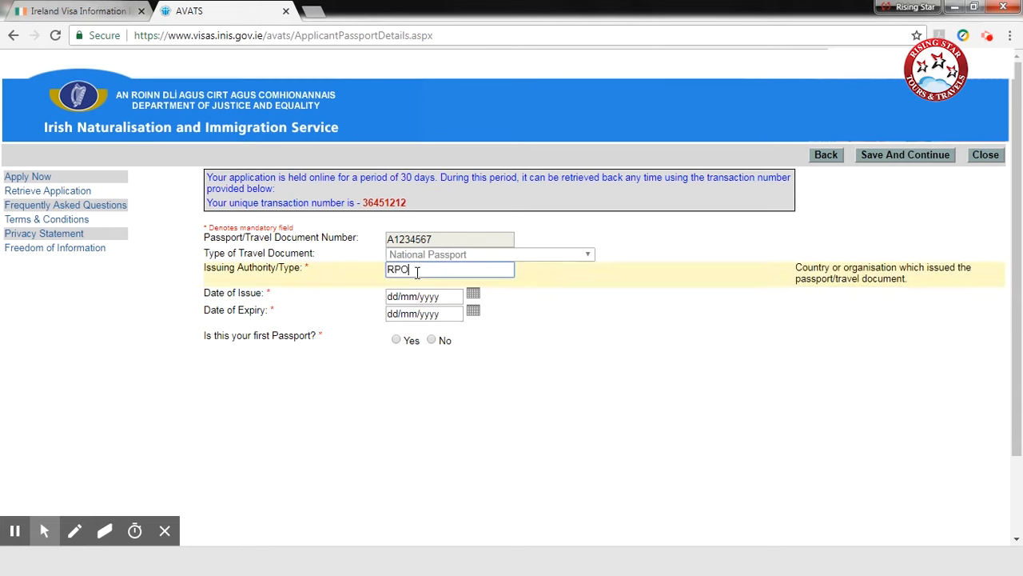
click(462, 293)
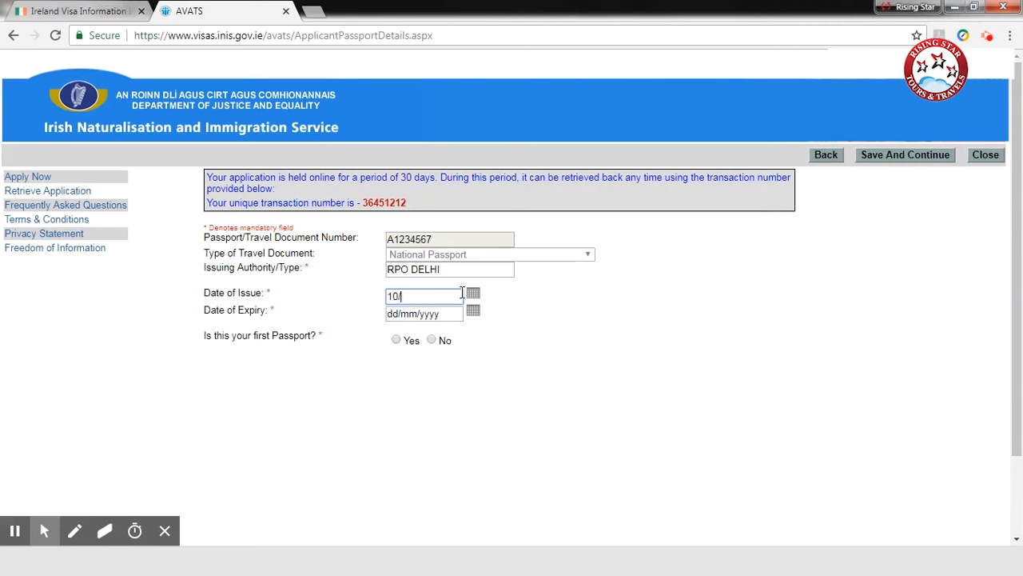
text(10/08/2018)
key(BackSpace)
text(5)
key(Tab)
text(09/0)
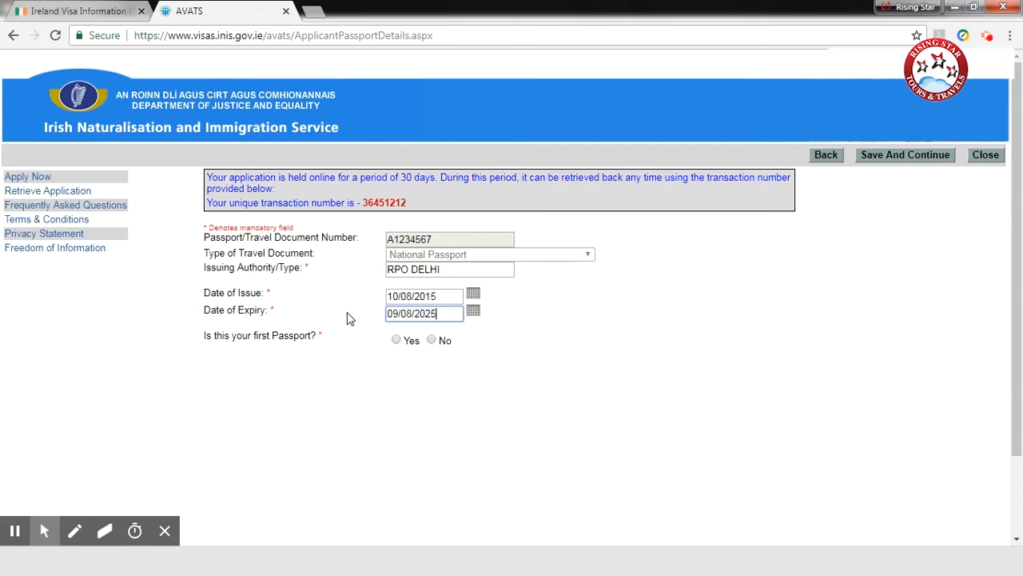
click(300, 387)
Step: Answer Yes to this being the first passport, and save the passport details to continue
click(432, 341)
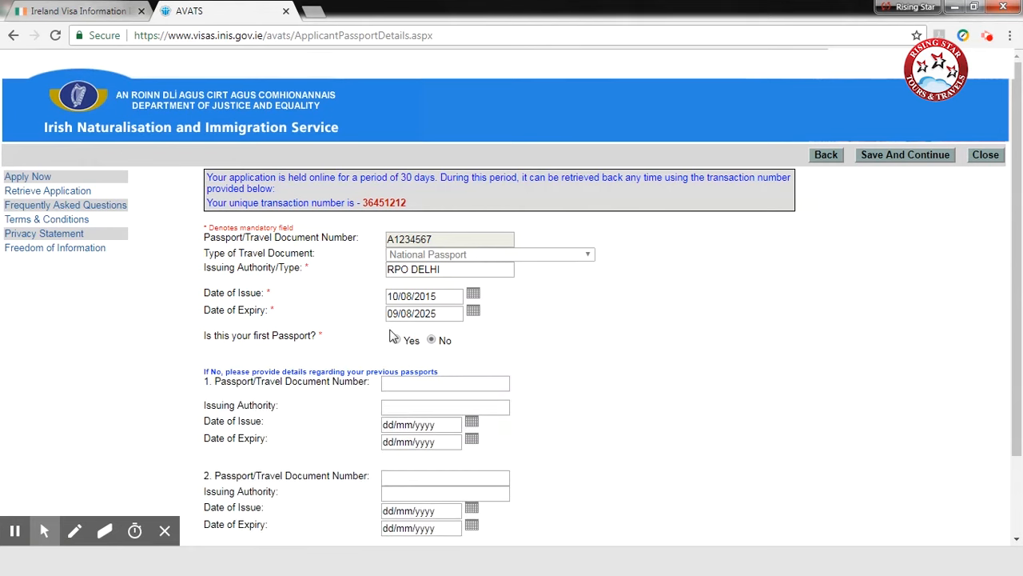
click(398, 340)
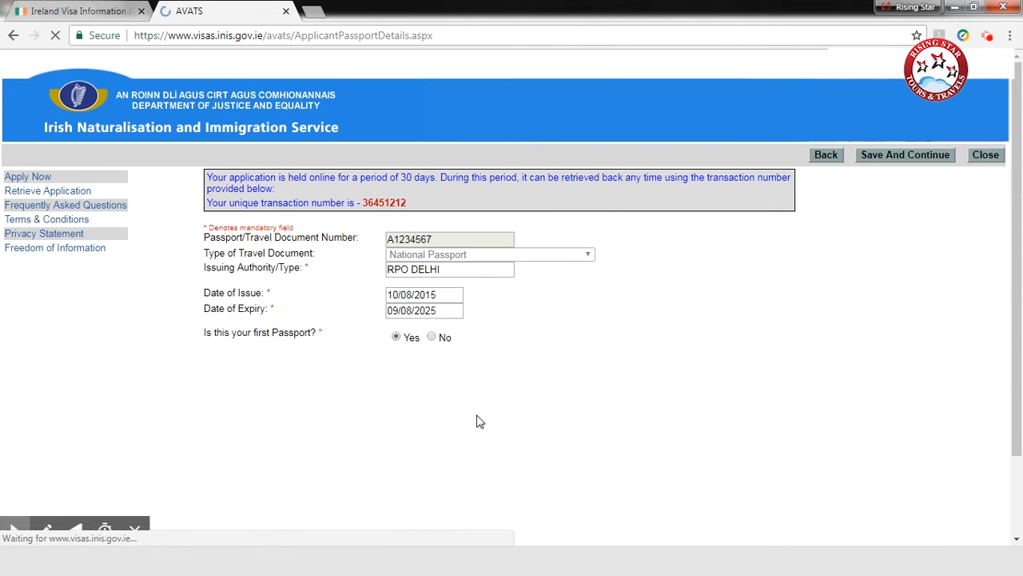
scroll(748, 454, down, 2)
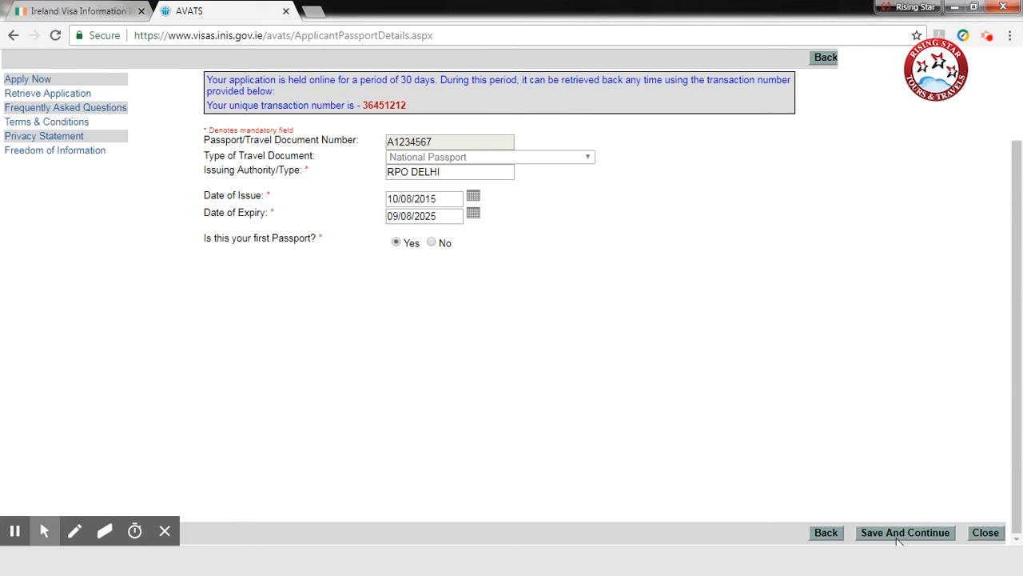
click(894, 533)
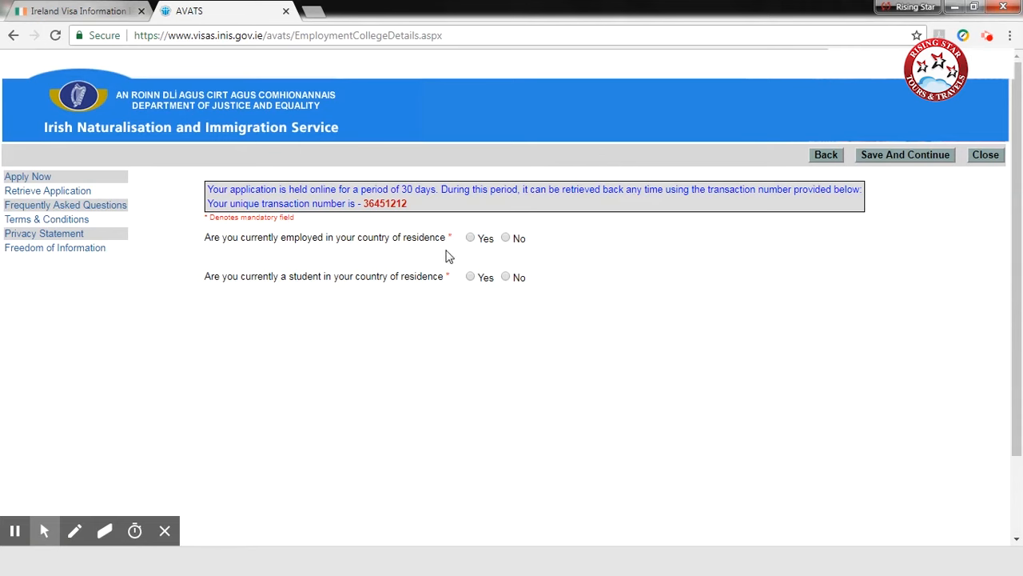
Step: Answer Yes to being currently employed, enter COMPANY NAME as employer, and set the employment duration to 1 year 1 month
click(470, 239)
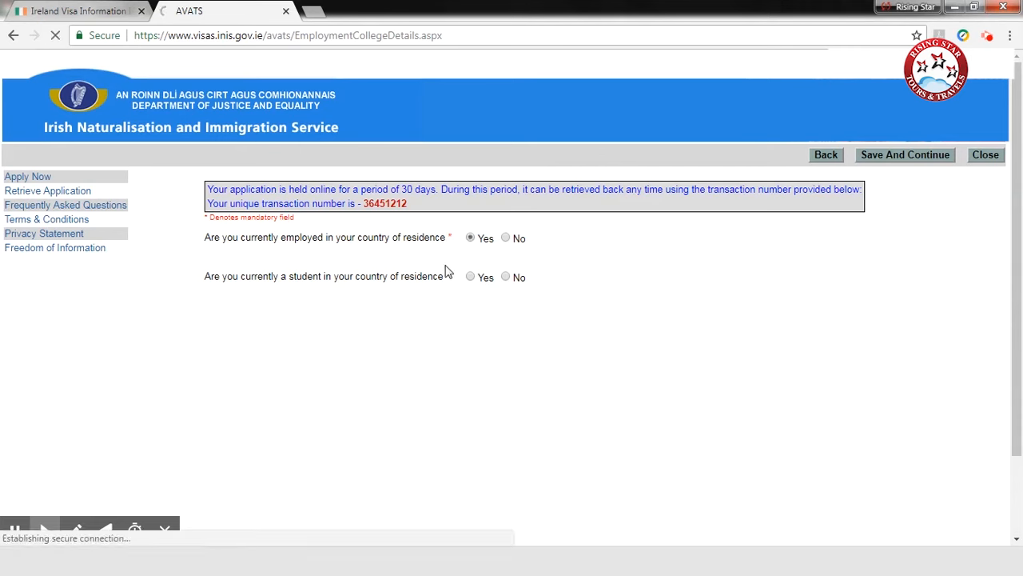
click(495, 274)
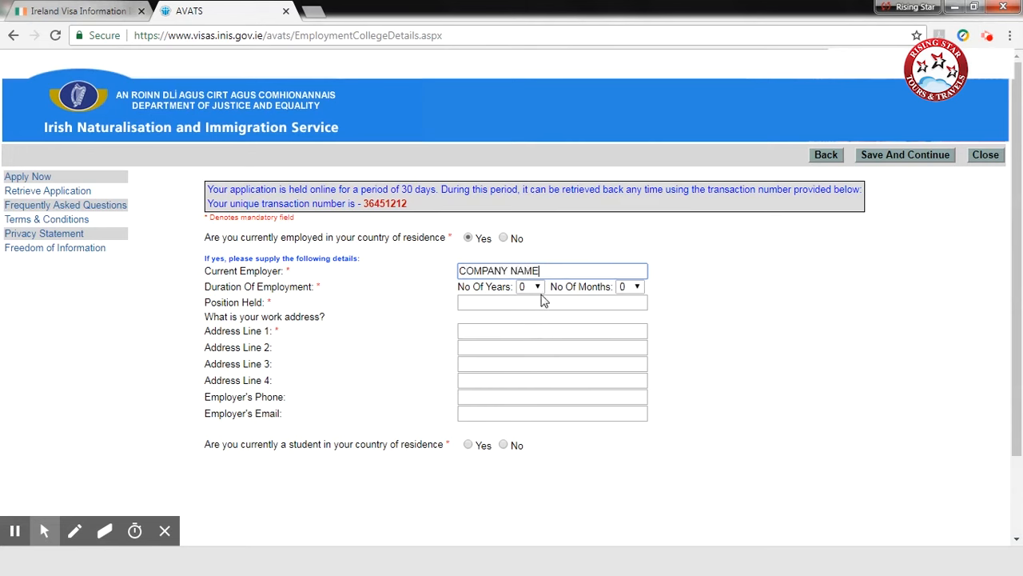
click(530, 287)
click(528, 314)
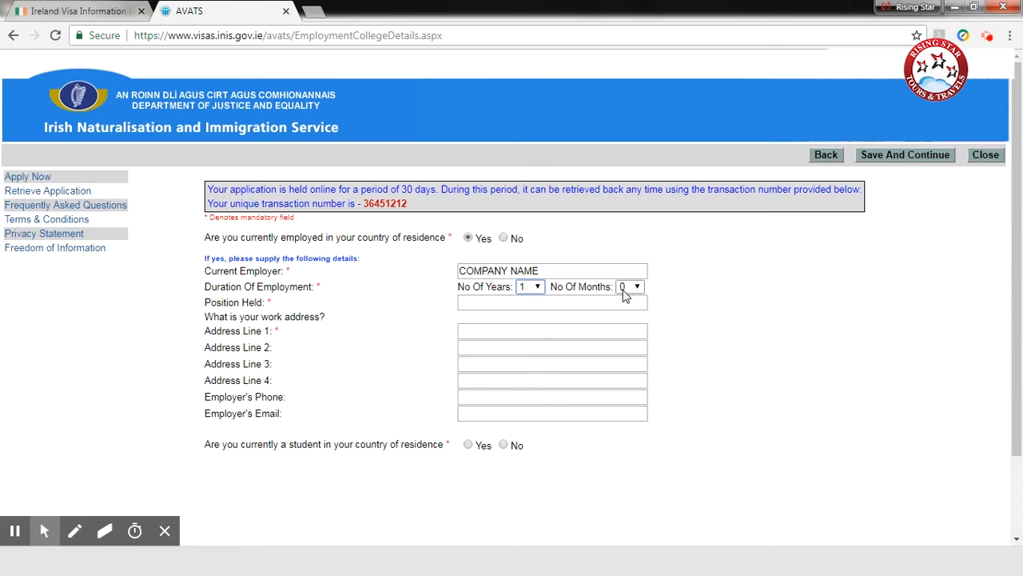
click(624, 287)
click(631, 315)
Step: Enter DESIGNATION as the position held, ADDRESS as the first work address line, and the employer's phone number
click(473, 303)
text(DESIGNATION)
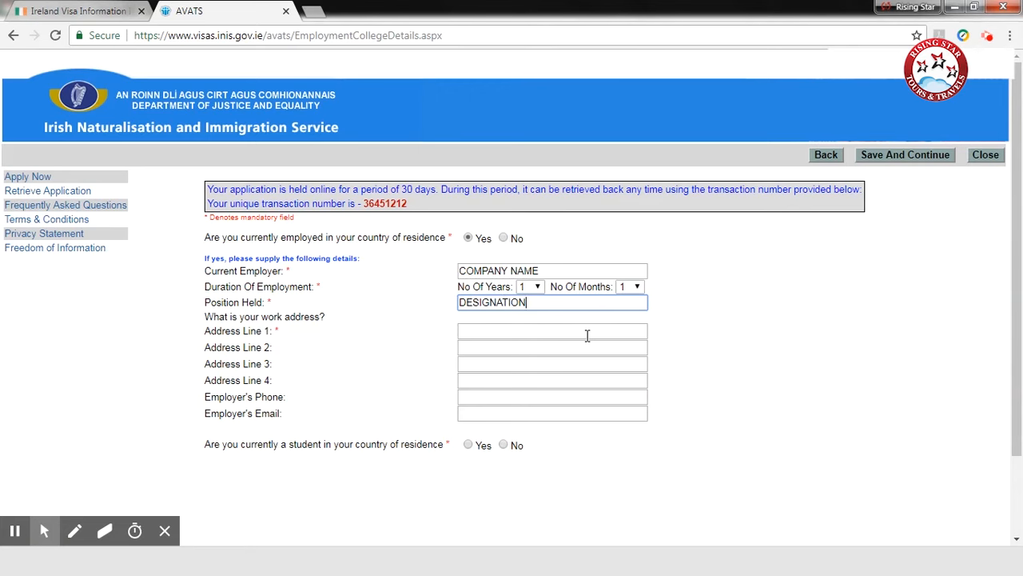
click(478, 330)
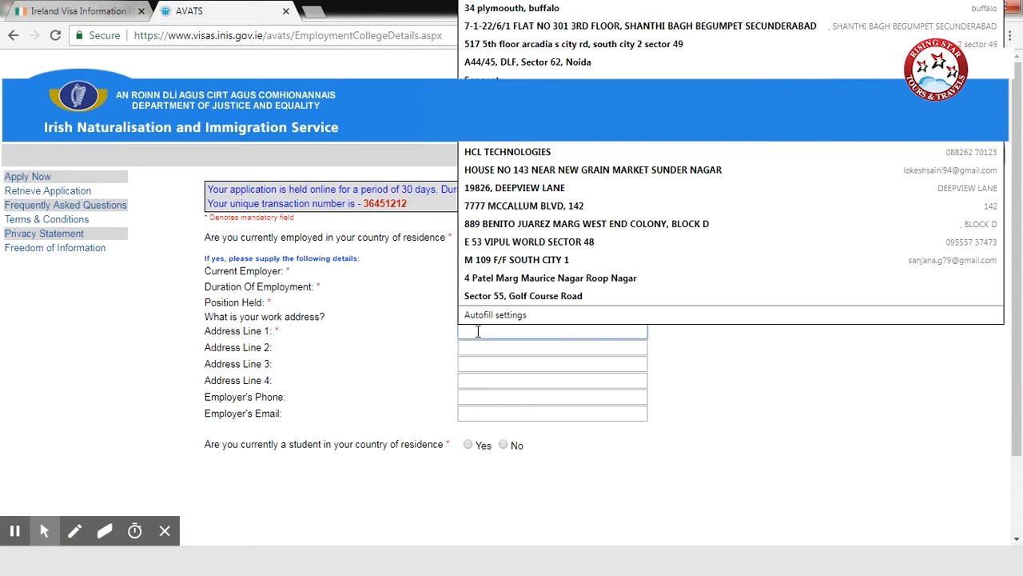
text(ADDRESS)
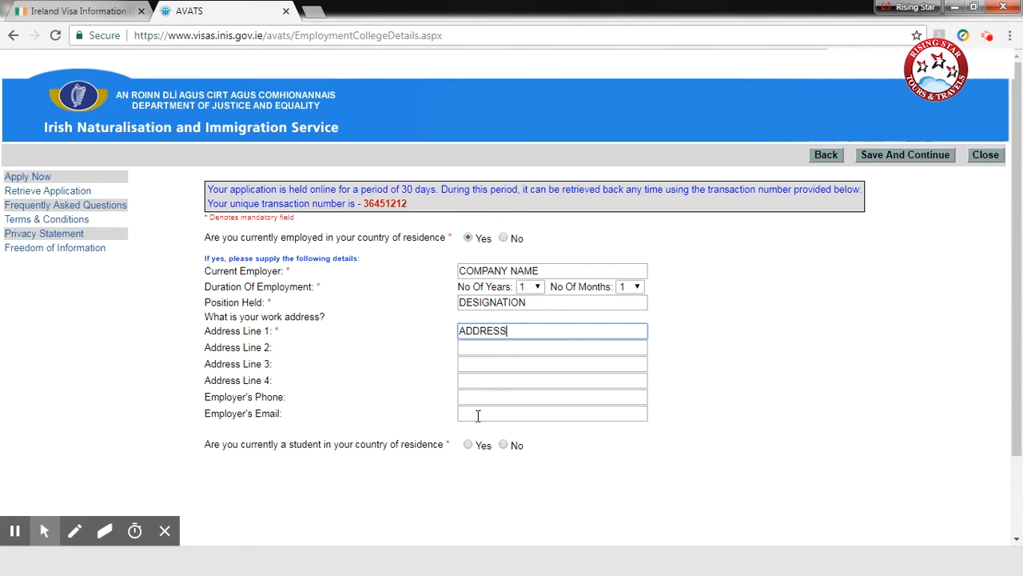
click(487, 397)
text(1234567)
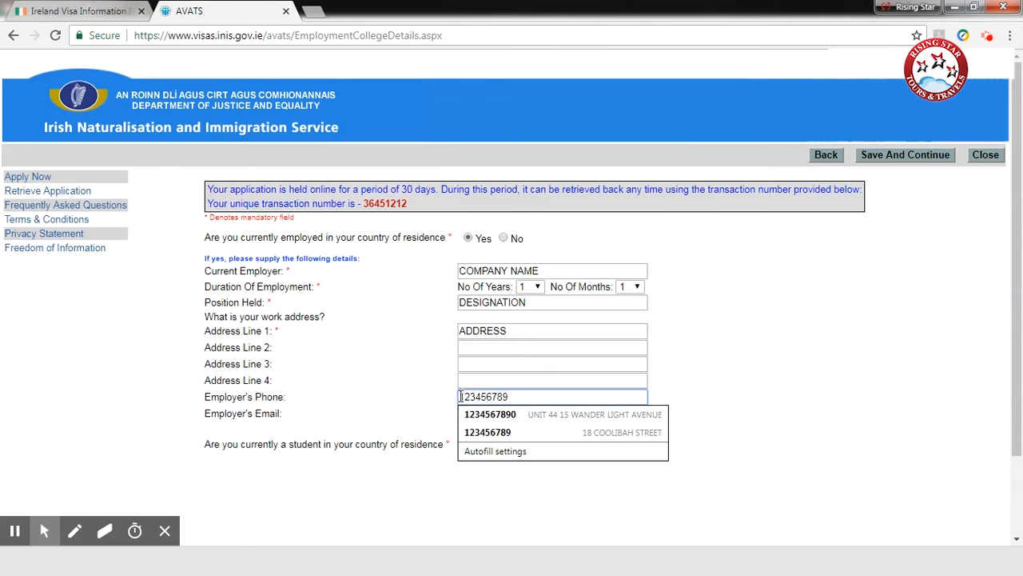
key(Escape)
Step: Answer No to being a student and No to travelling with another person, saving each page to continue
scroll(448, 368, down, 2)
click(503, 348)
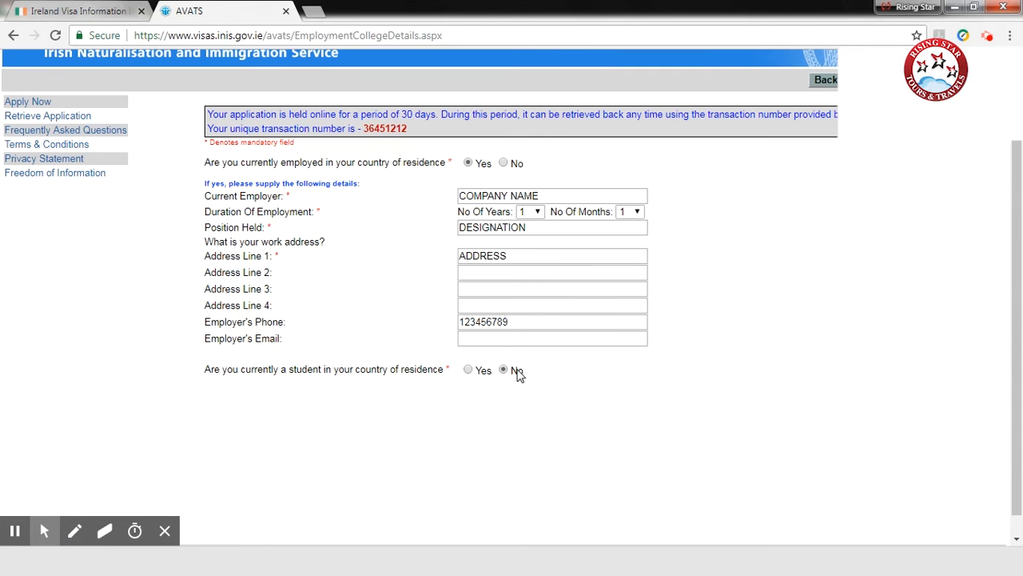
click(906, 531)
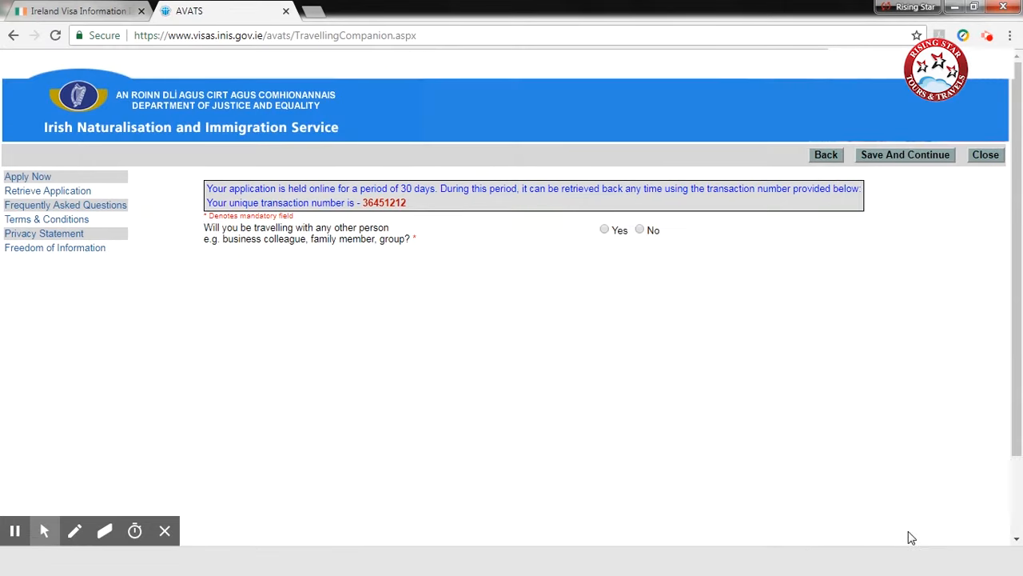
click(639, 230)
click(901, 533)
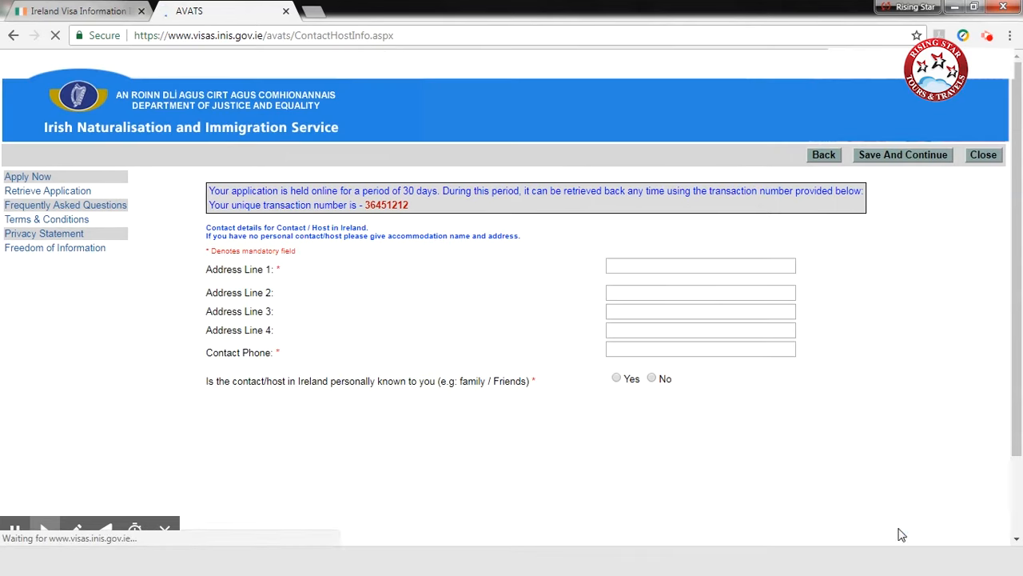
Step: Fill in the Irish contact's details with HOTEL NAME and ADDRESS in the first two address lines, plus the contact phone number
click(661, 265)
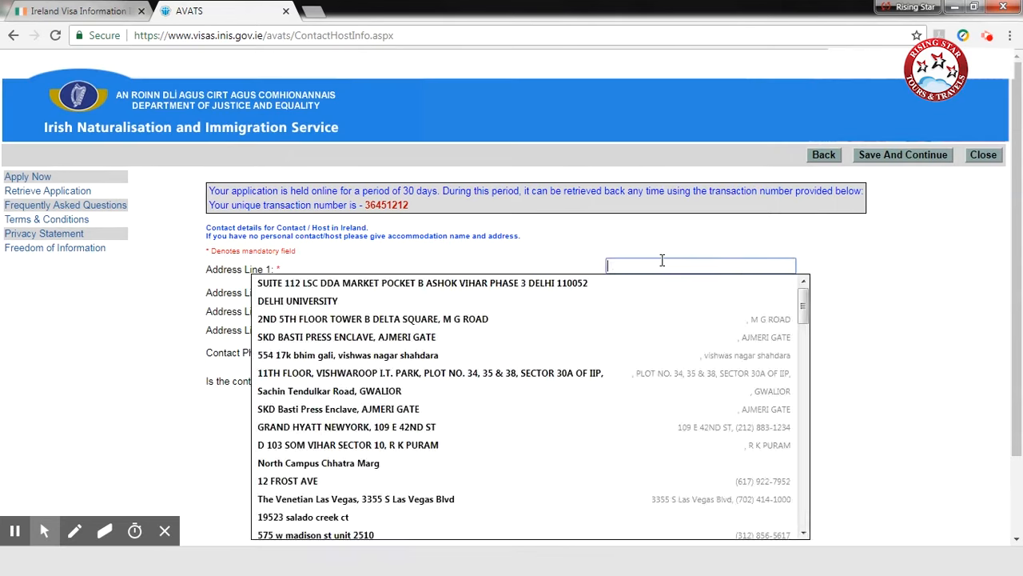
text(HOTL NAME)
key(Tab)
text(ADDRESS)
click(677, 350)
text(123456789)
click(431, 472)
click(627, 266)
text(E)
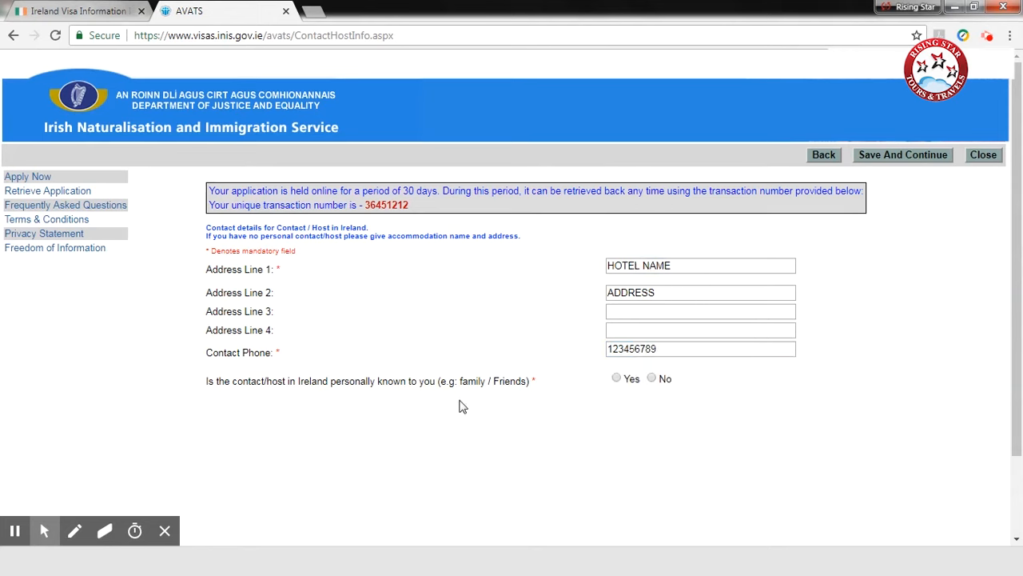
Step: Answer No to personally knowing the contact in Ireland, and save the host details to continue
click(651, 379)
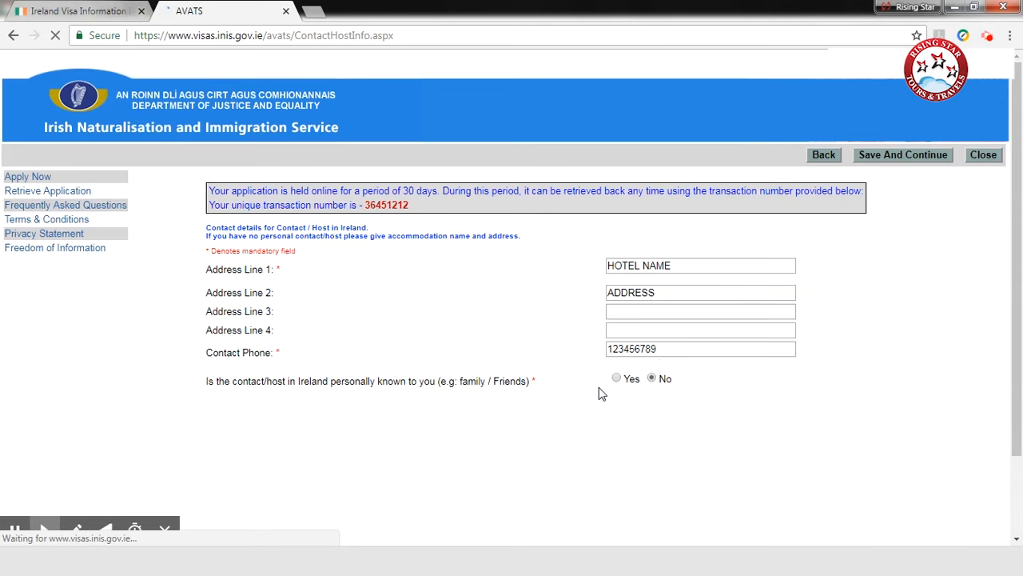
scroll(601, 394, down, 2)
click(897, 533)
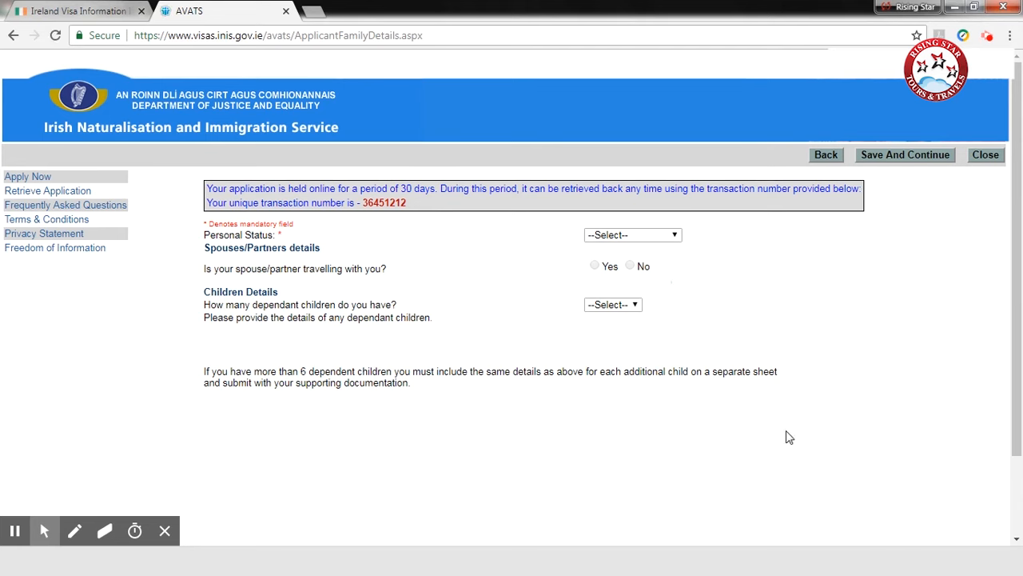
Step: Set the personal status to Single and the number of dependant children to 0, and save the family details
click(631, 239)
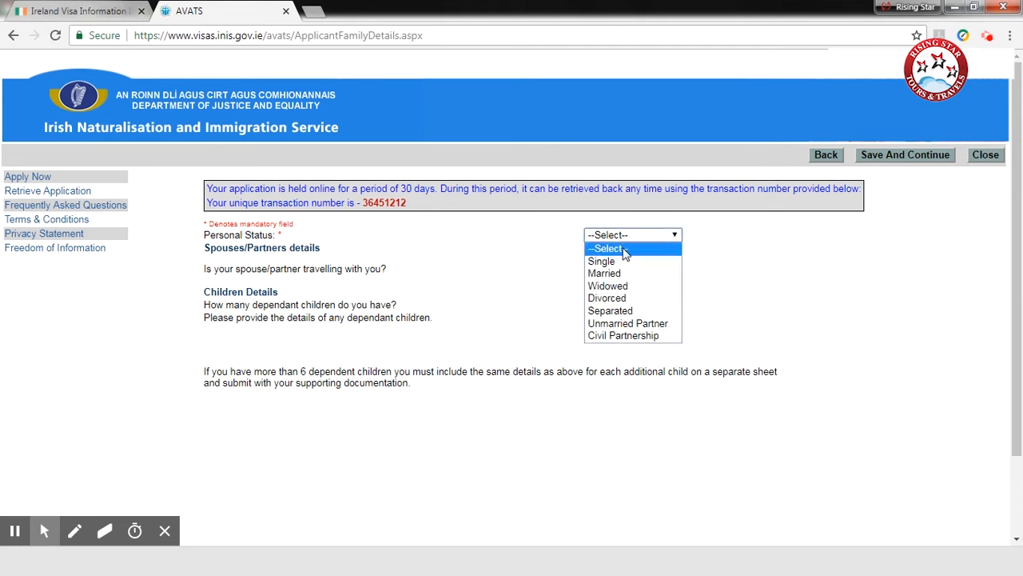
click(610, 266)
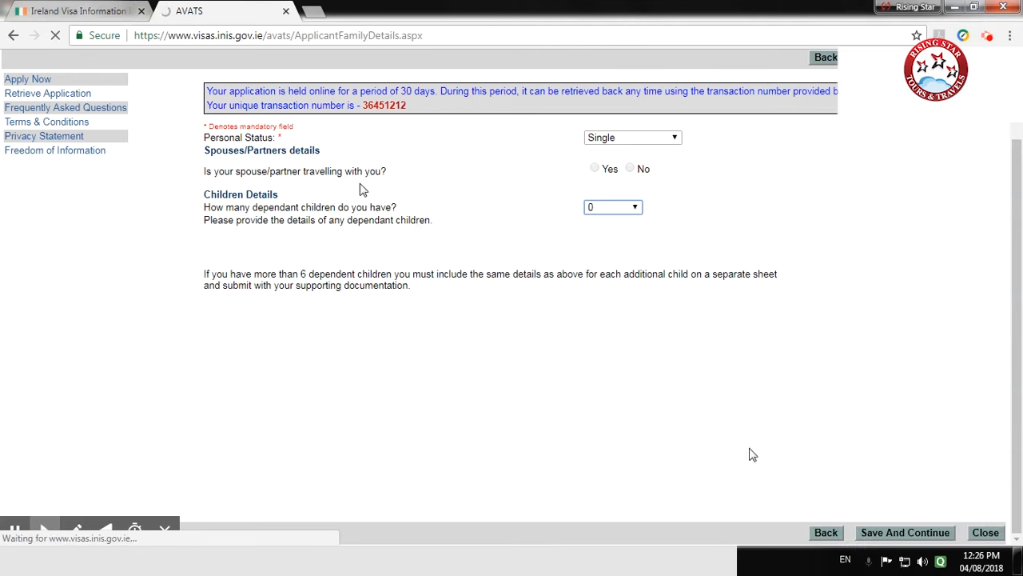
click(894, 533)
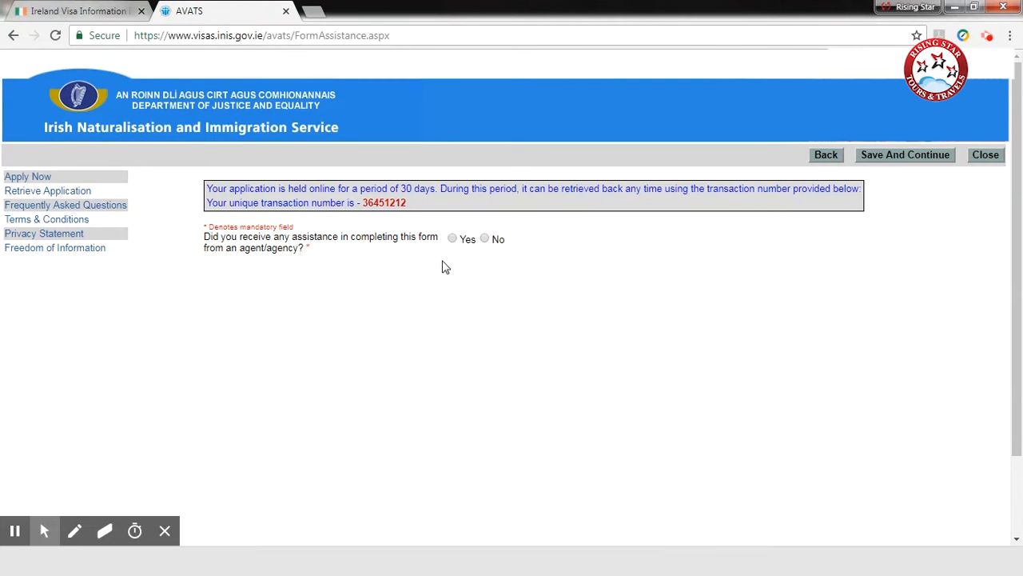
Step: Answer No to receiving agent assistance with the form, and save to continue to the applicant declaration
click(486, 239)
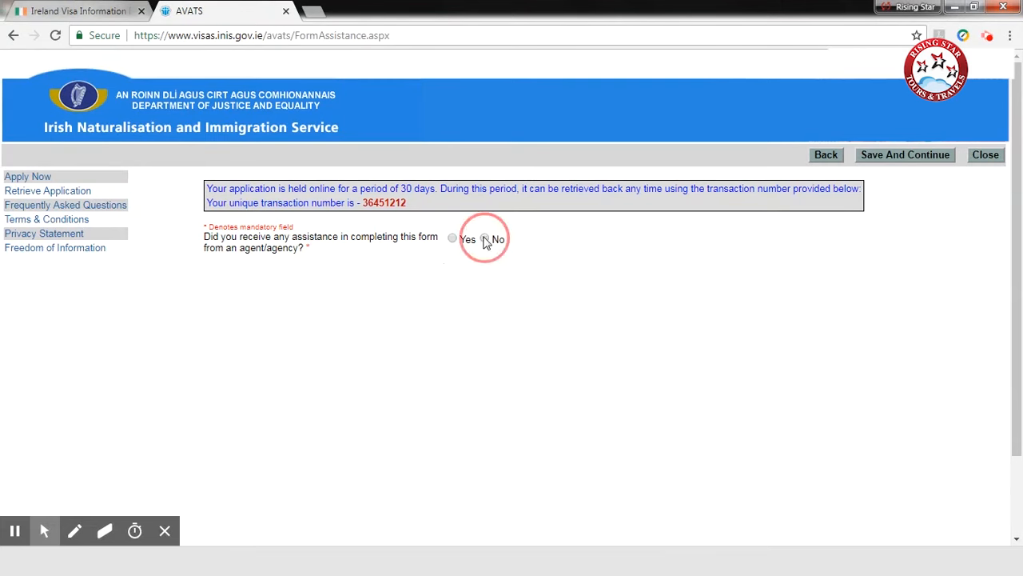
scroll(548, 279, down, 2)
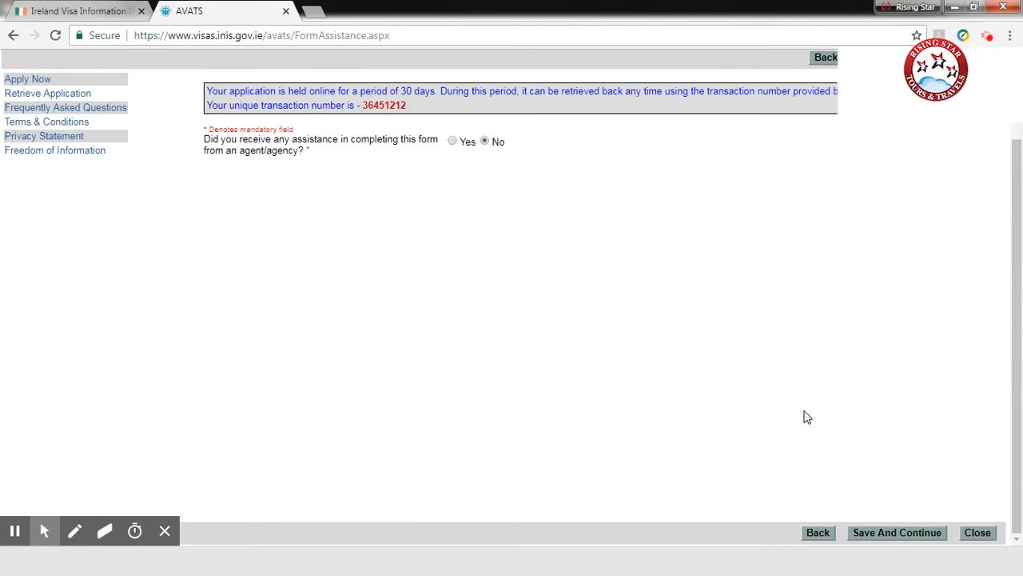
click(871, 533)
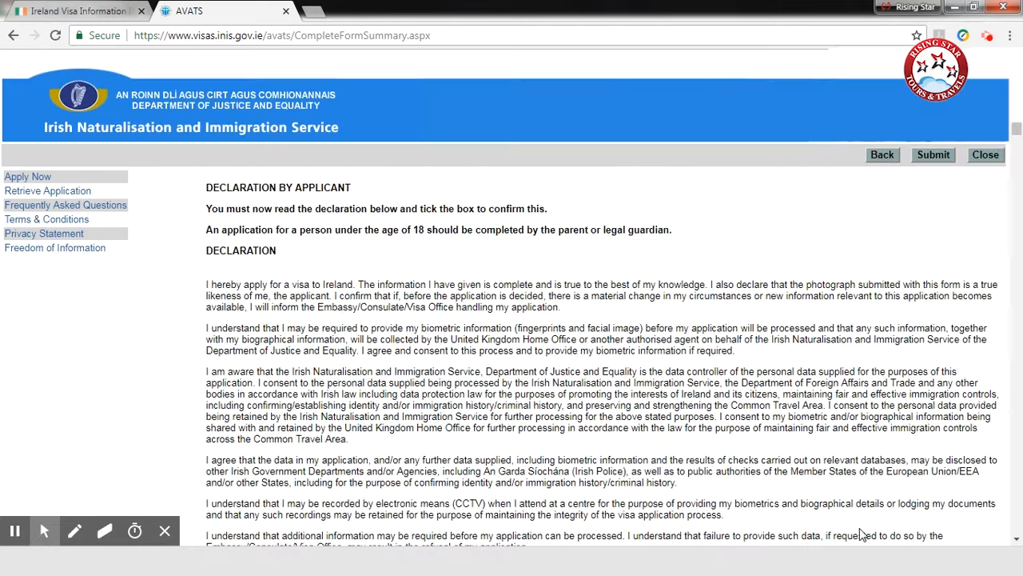
Step: Review the declaration and the application summary through to the agency details, and submit the online visa application
click(165, 531)
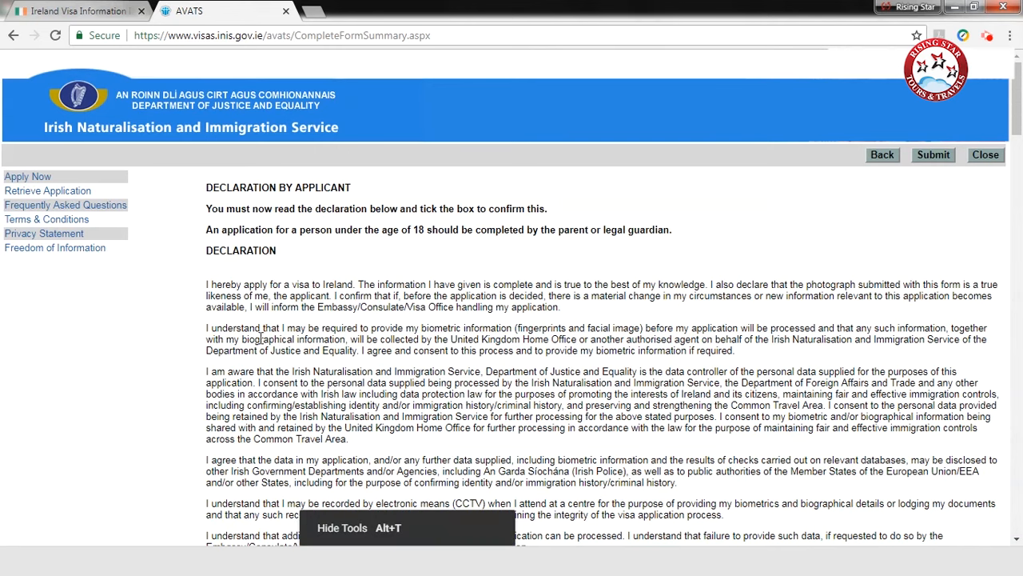
scroll(248, 278, down, 3)
scroll(247, 278, down, 4)
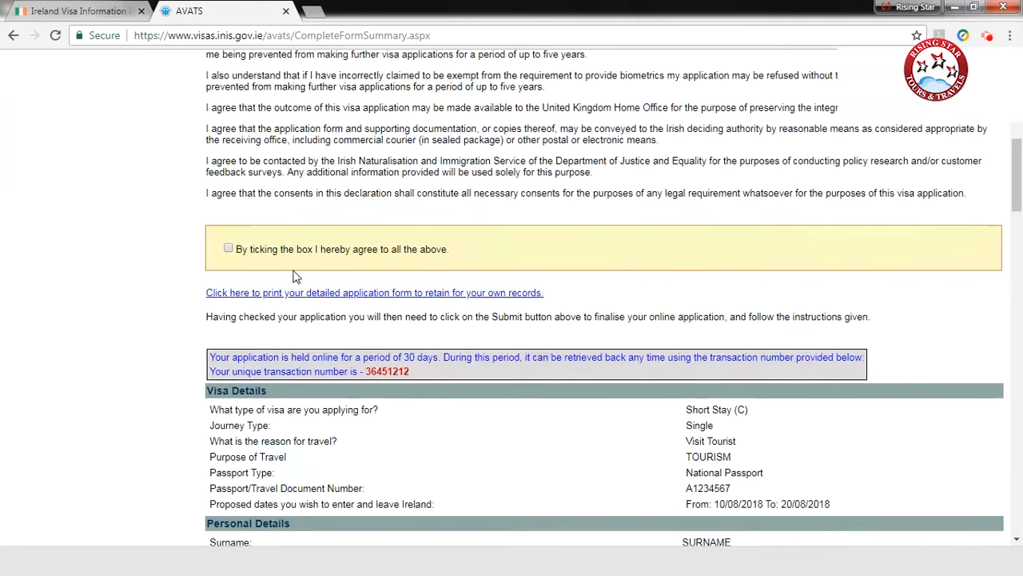
scroll(534, 305, down, 3)
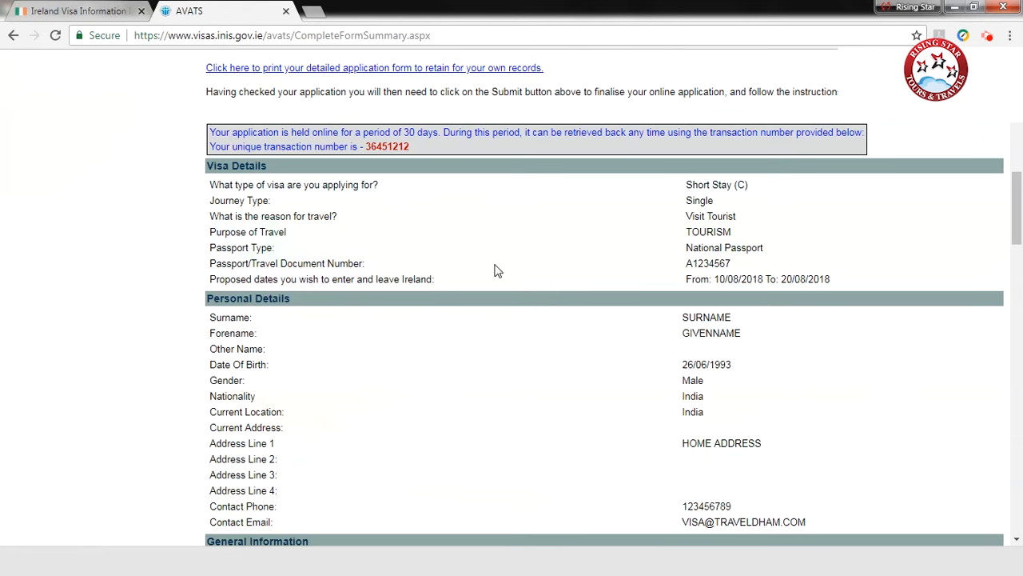
scroll(519, 280, down, 18)
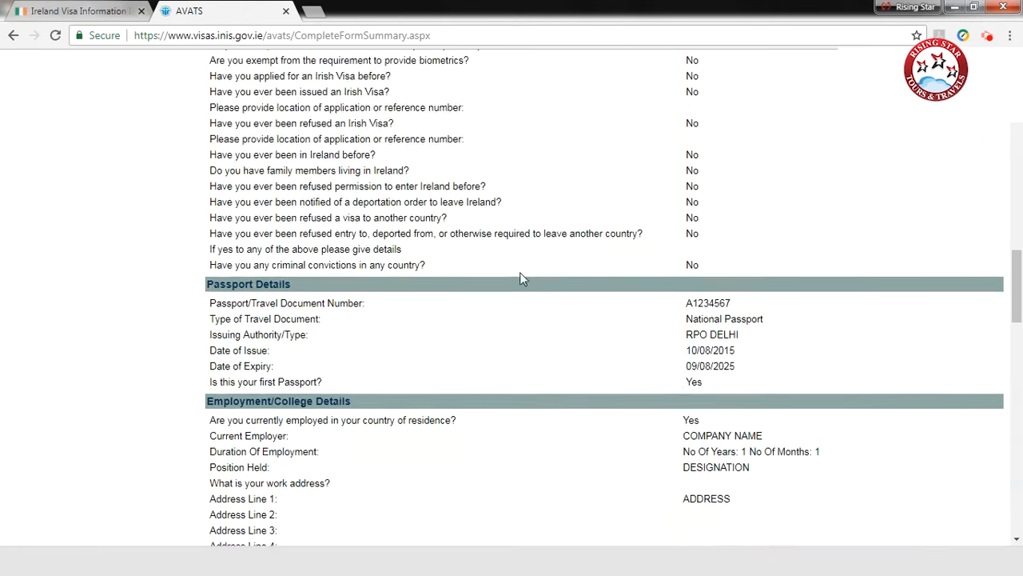
scroll(511, 320, down, 4)
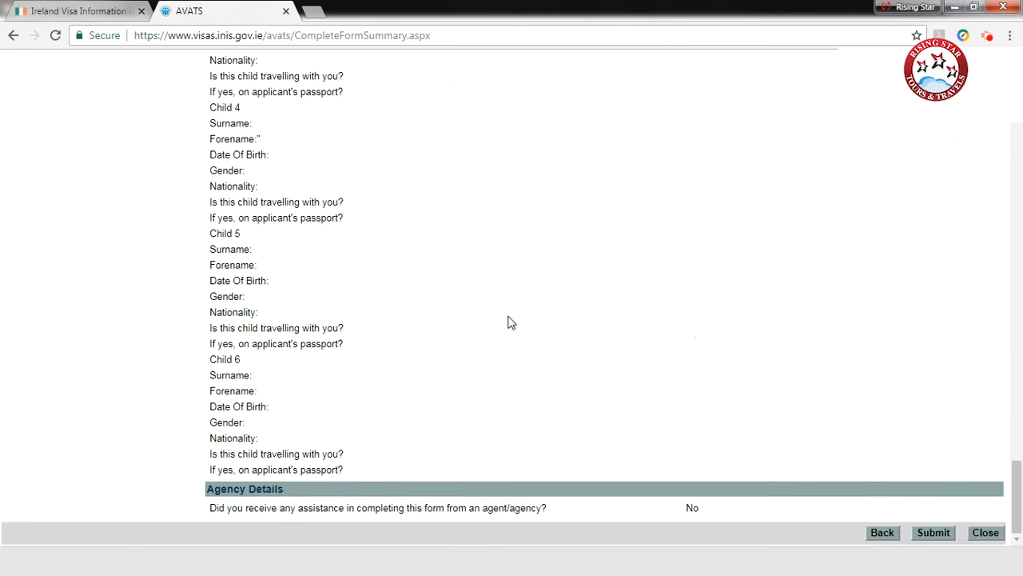
click(934, 533)
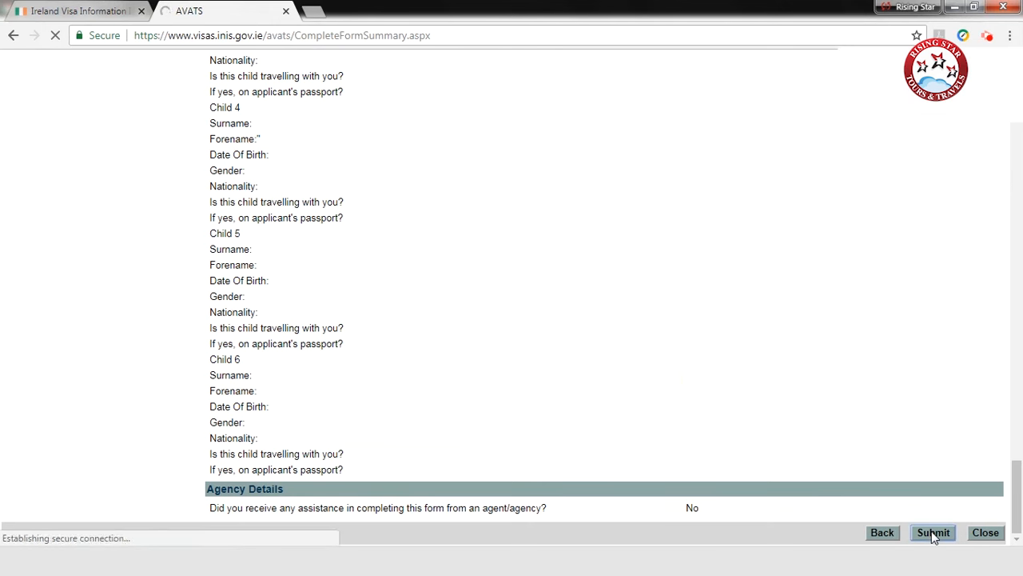
Step: View the application summary sheet from the confirmation page, check it down to the signature and date fields, and close it
scroll(416, 397, down, 2)
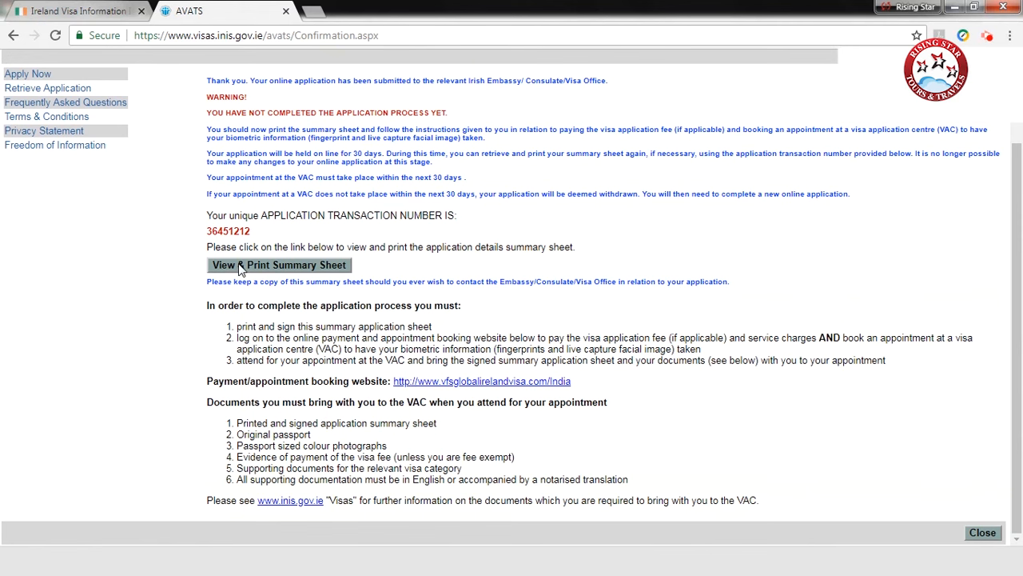
click(239, 269)
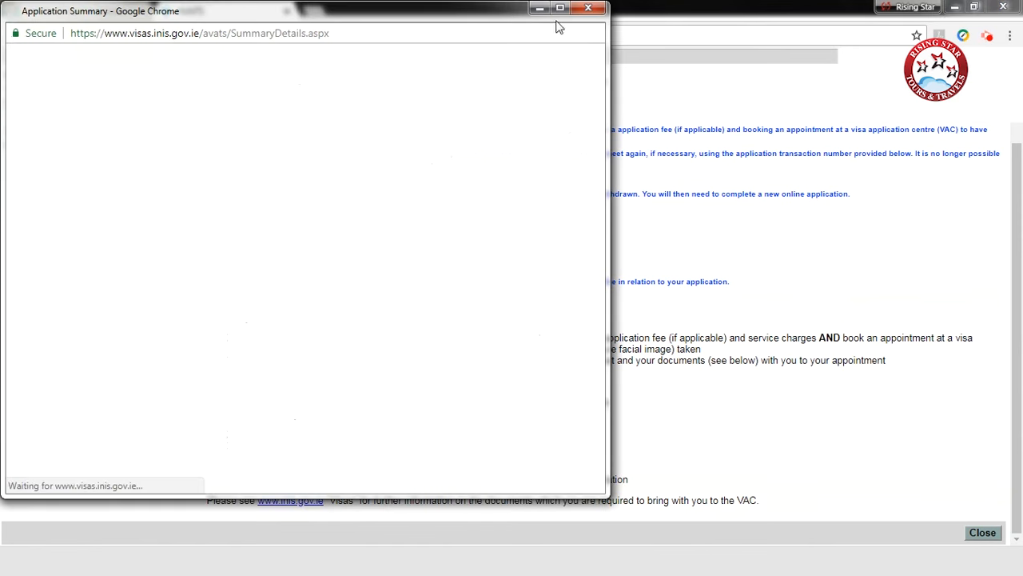
scroll(464, 288, down, 15)
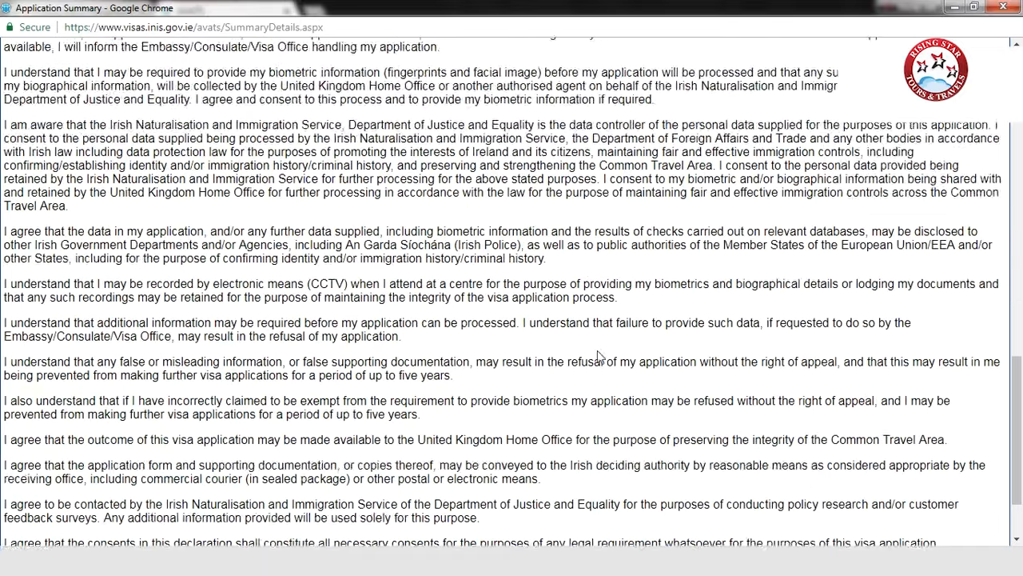
scroll(598, 351, up, 2)
scroll(168, 522, down, 2)
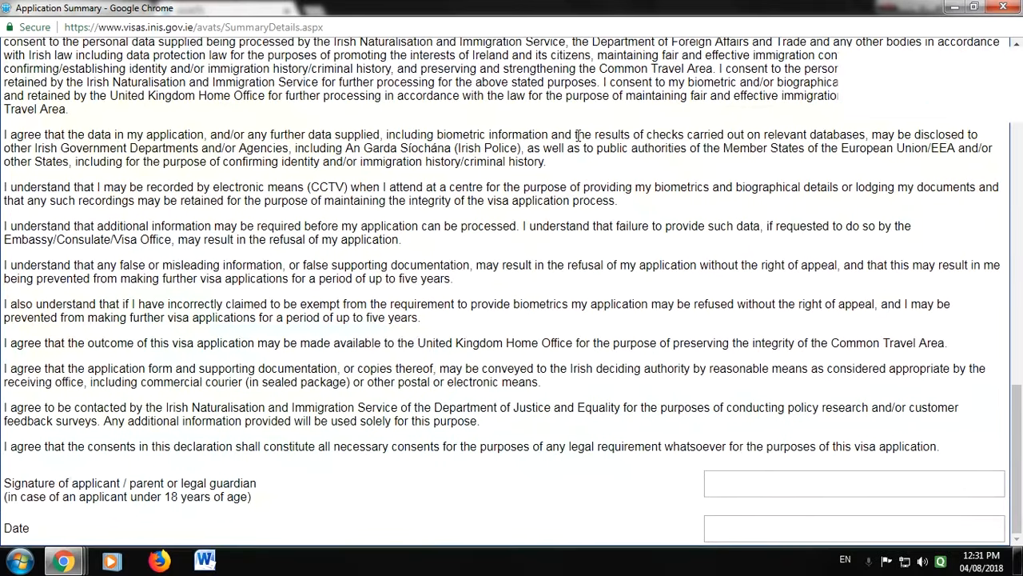
click(1003, 8)
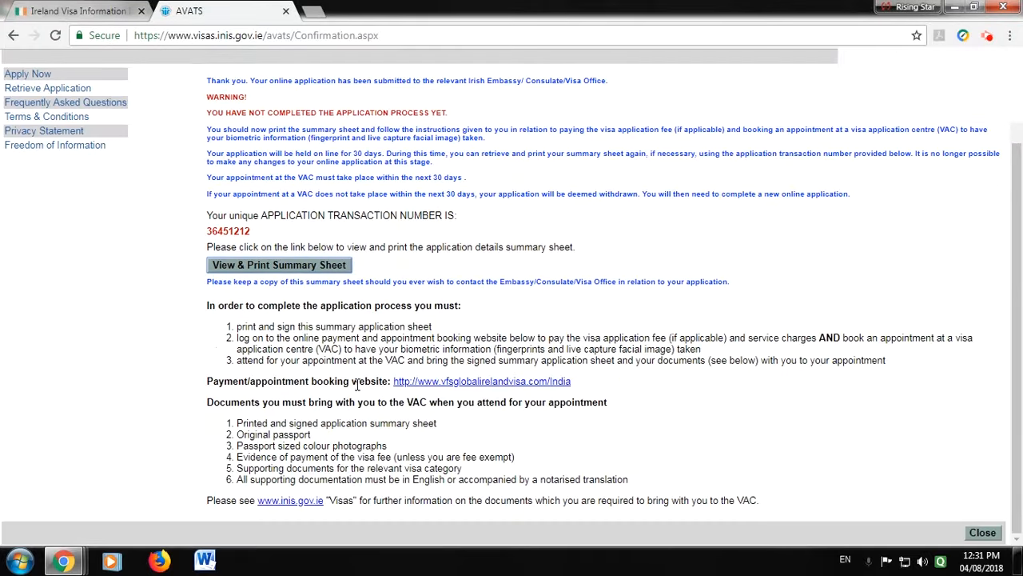
scroll(358, 386, up, 2)
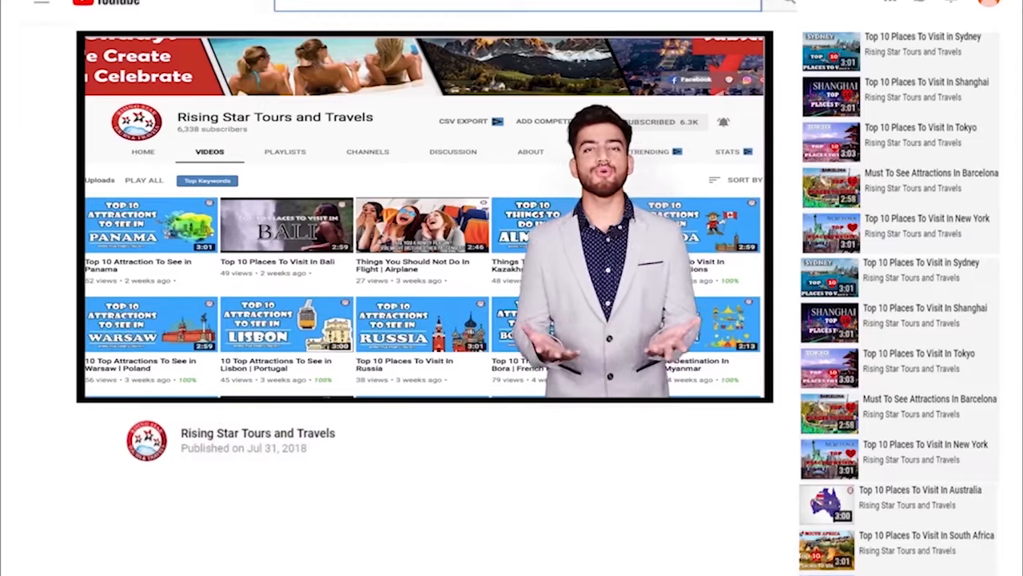